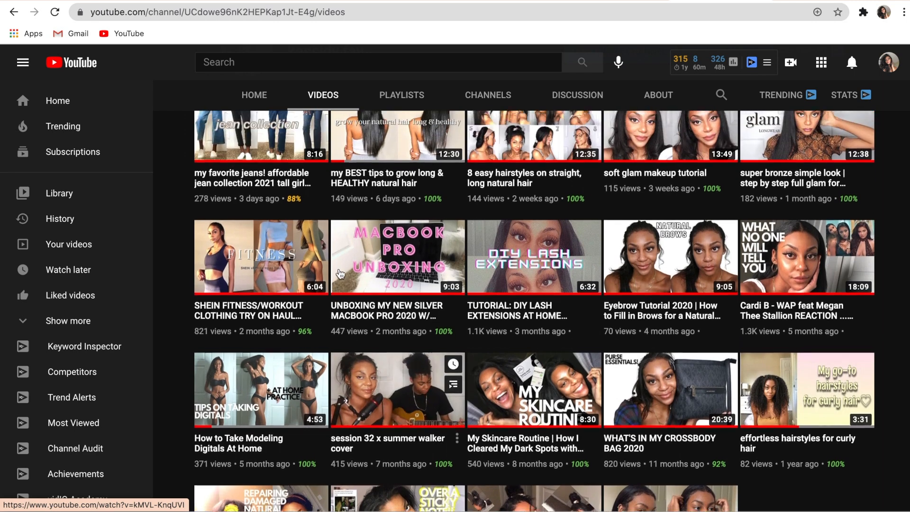
scroll(339, 269, up, 4)
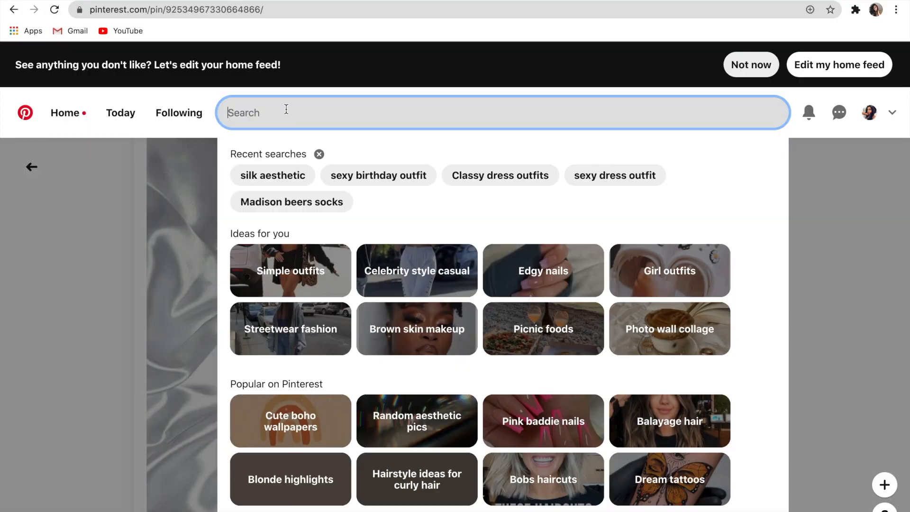
- Search Pinterest for "silk aesthetic" and browse the resulting pins for a background image
text(silk )
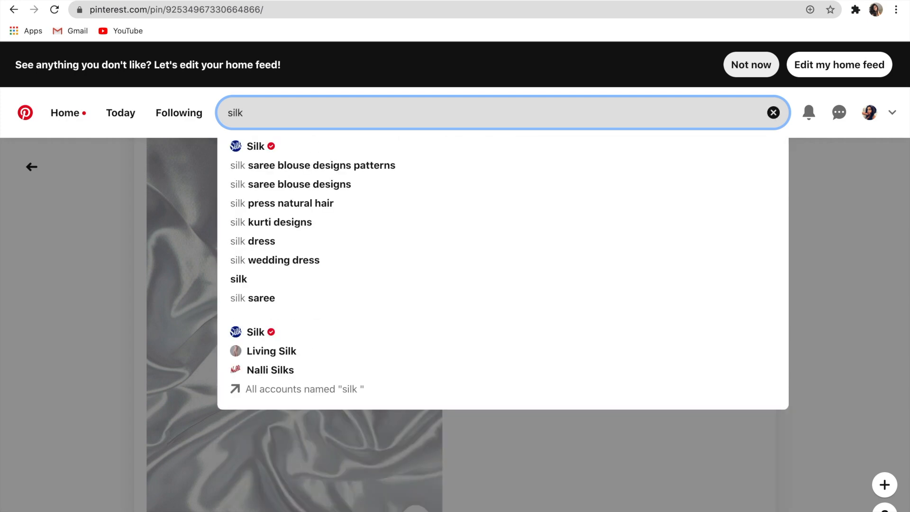
text(ae)
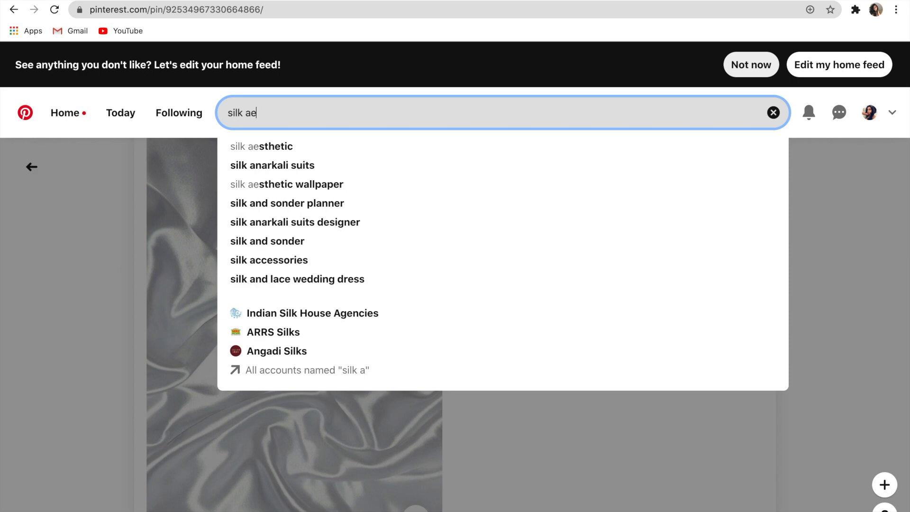
click(298, 149)
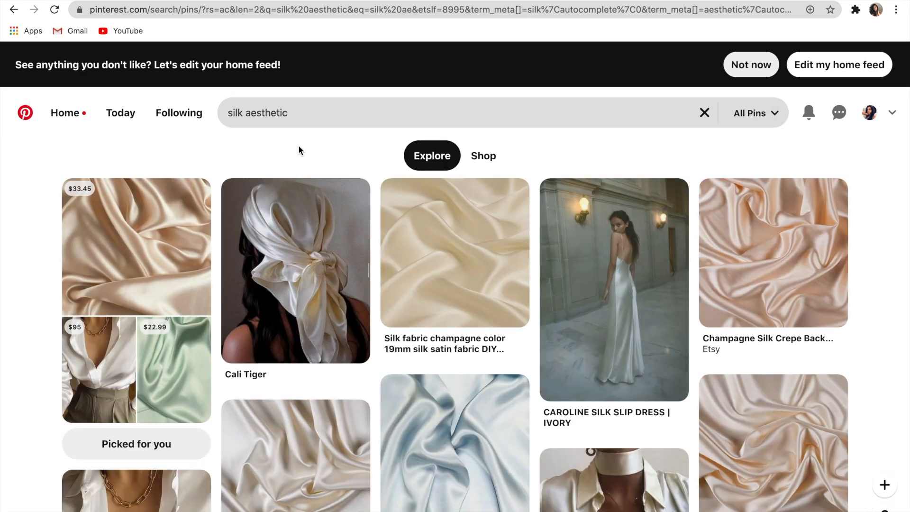
scroll(298, 150, down, 5)
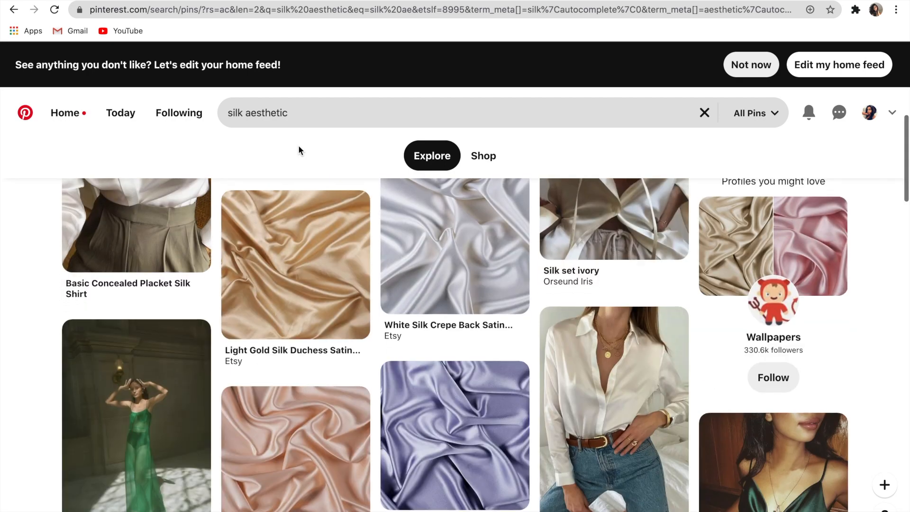
scroll(299, 150, up, 10)
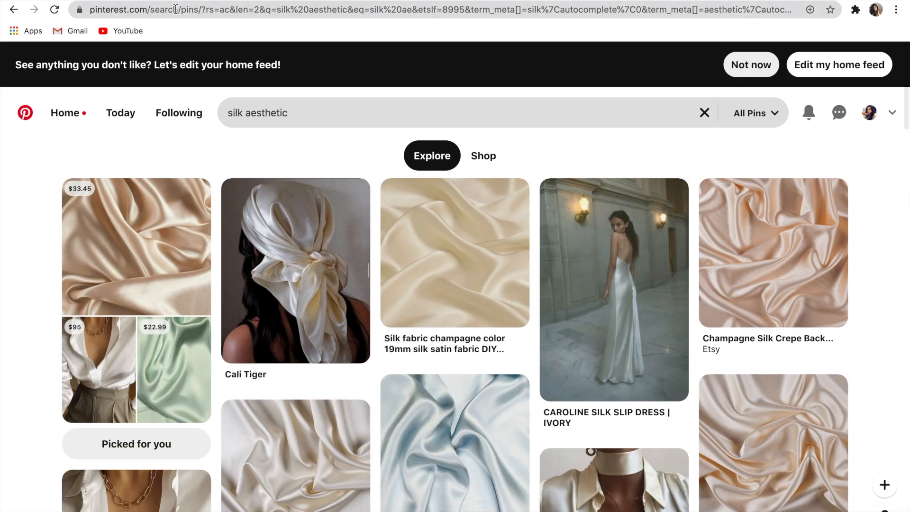
- Return to the previously viewed silver silk pin and download its image
click(14, 9)
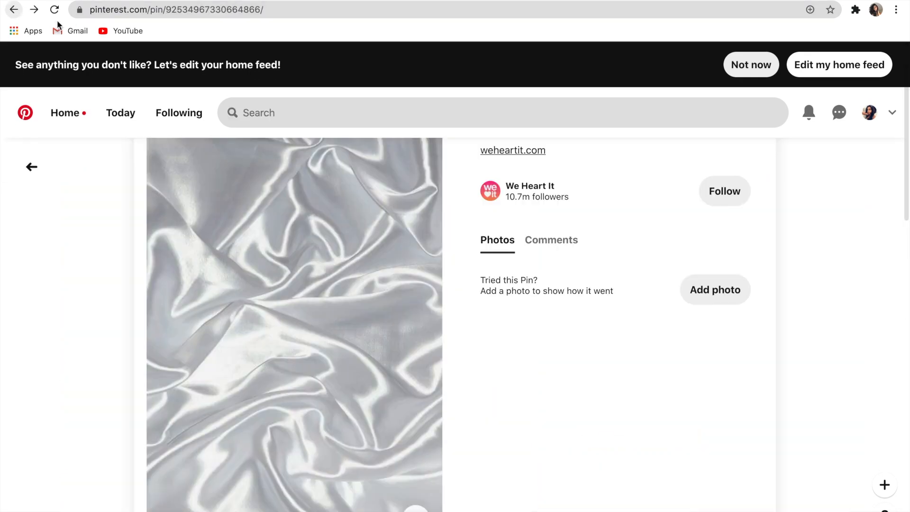
scroll(380, 204, up, 2)
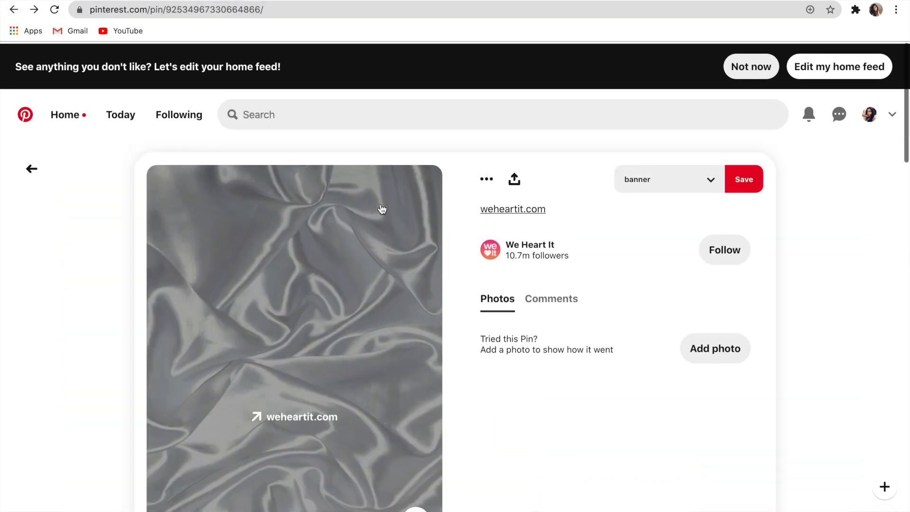
click(494, 177)
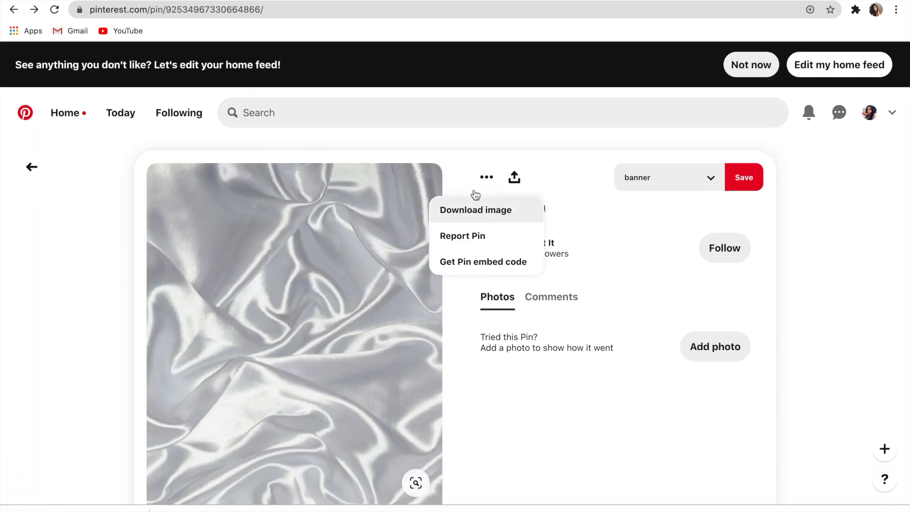
- Open Canva in a new tab and create a blank YouTube Channel Art design
key(ctrl+t)
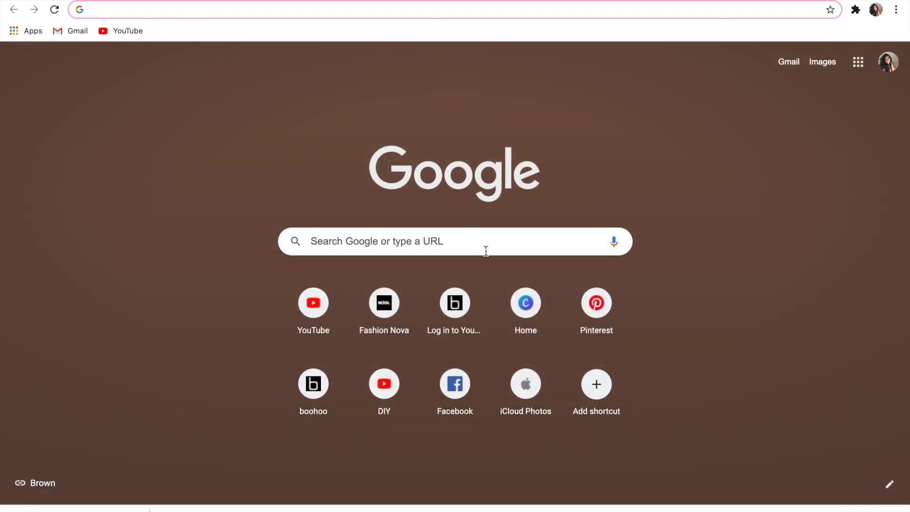
click(525, 299)
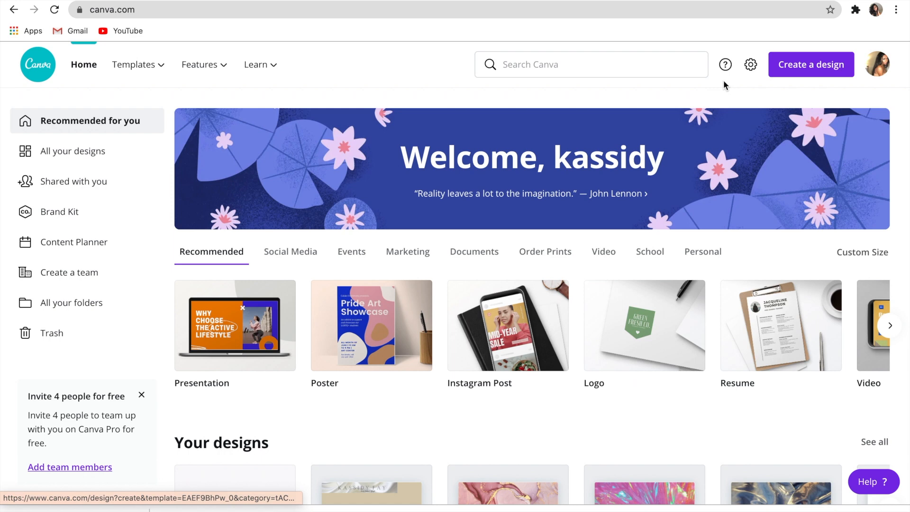
click(806, 71)
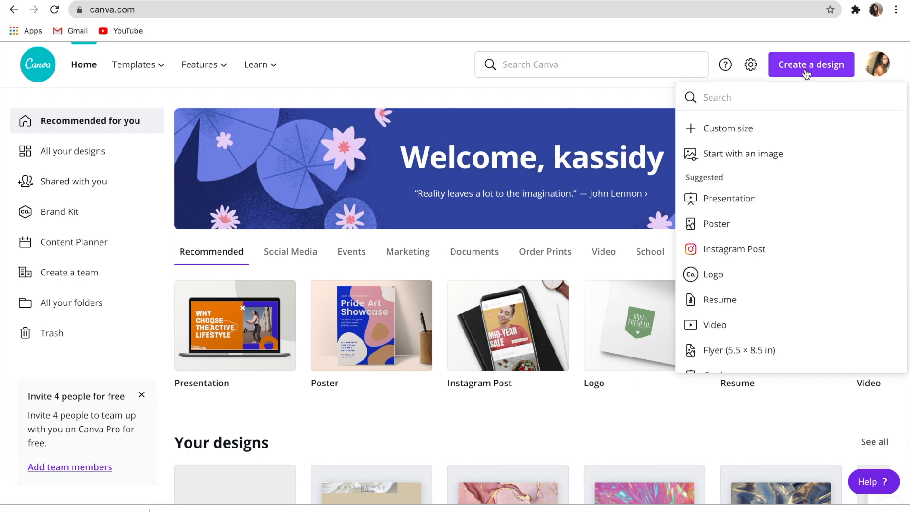
text(yo)
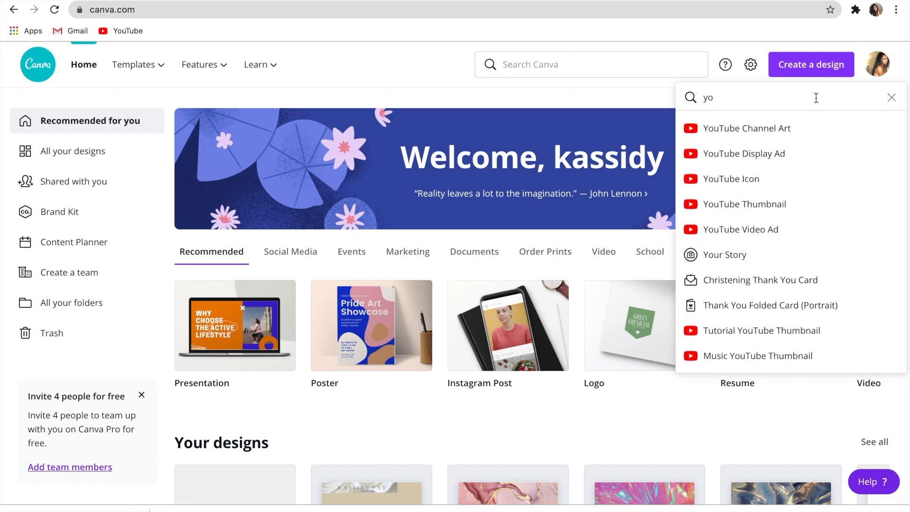
click(811, 129)
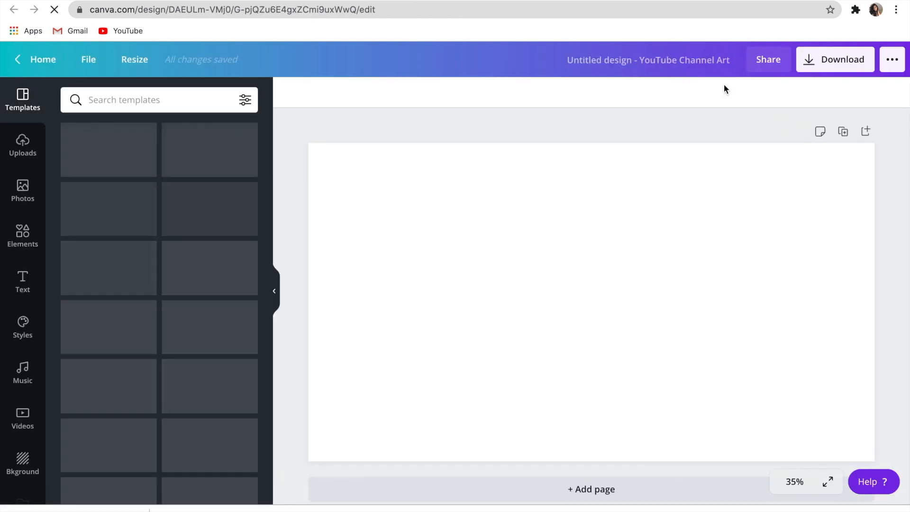
- Search Google for "youtube channel art template" in a new browser tab
key(super+t)
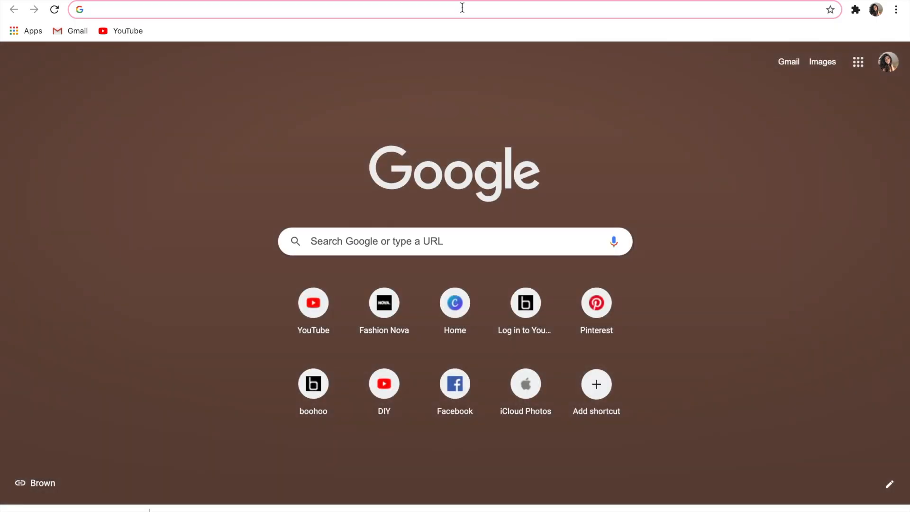
text(ti)
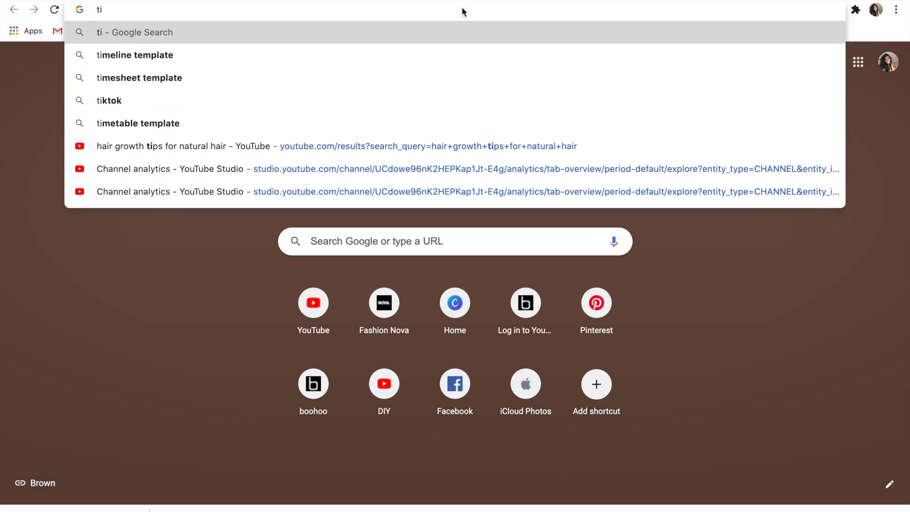
key(BackSpace)
key(BackSpace)
text(youtube.com)
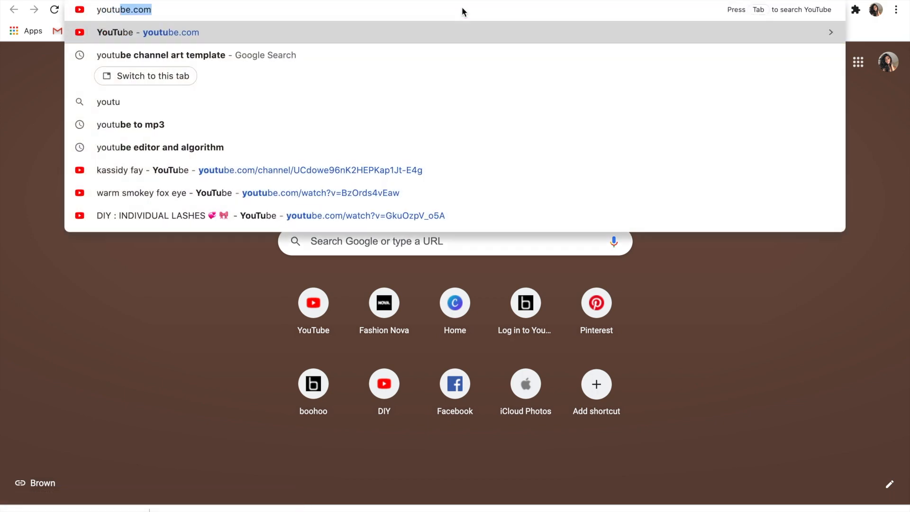
click(457, 58)
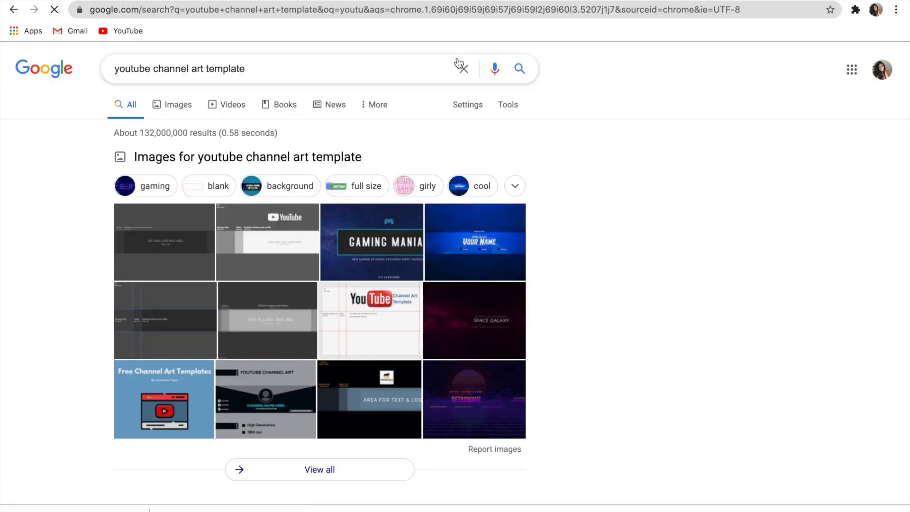
- Open the dark 2560 × 1440 channel art template from the image results and save it as a PNG in Downloads
click(145, 258)
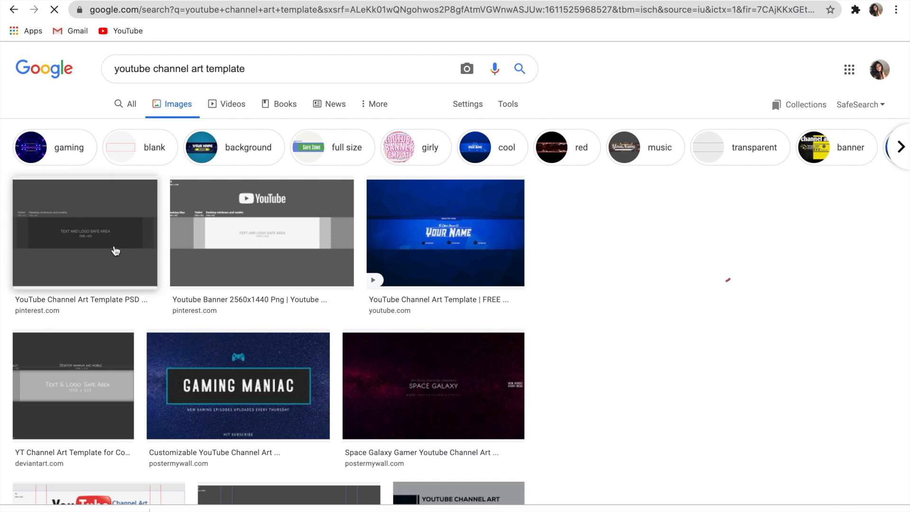
click(115, 251)
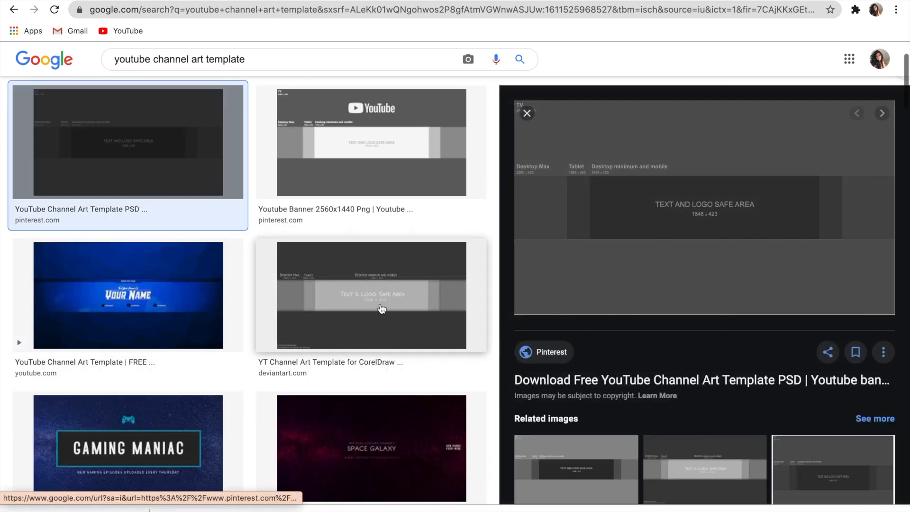
right_click(675, 260)
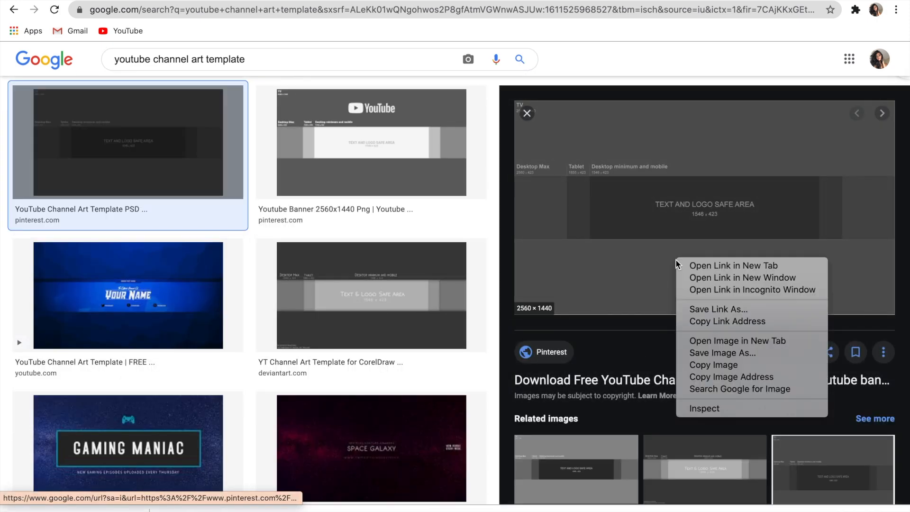
click(697, 352)
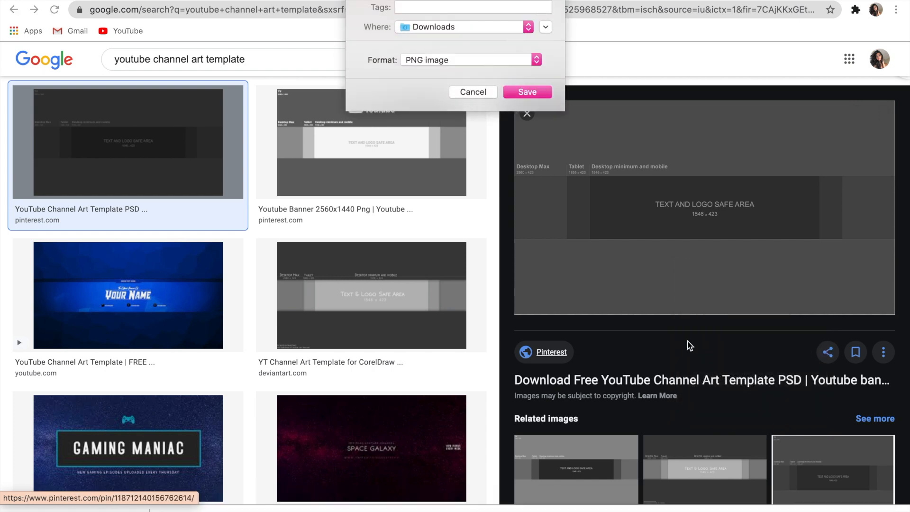
click(527, 92)
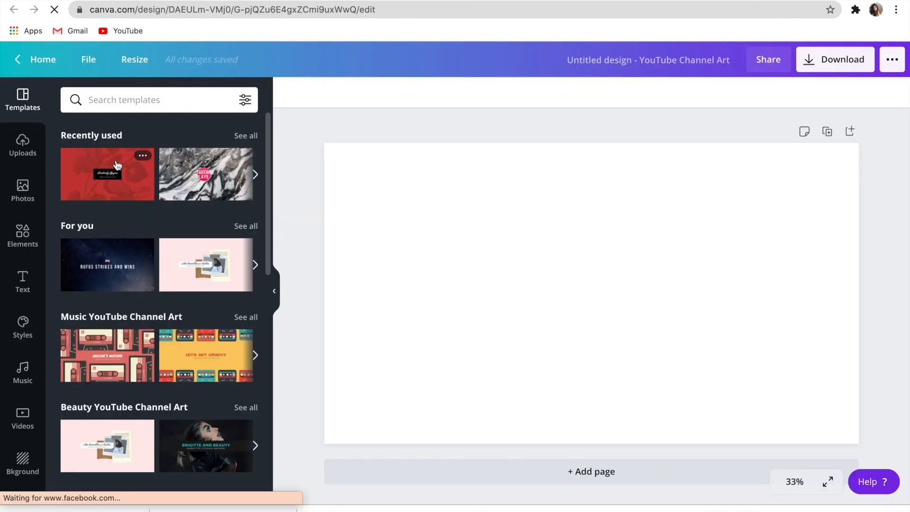
- Back in the Canva design, find "yt template.png" on the computer by searching for "yt" and upload it
click(28, 152)
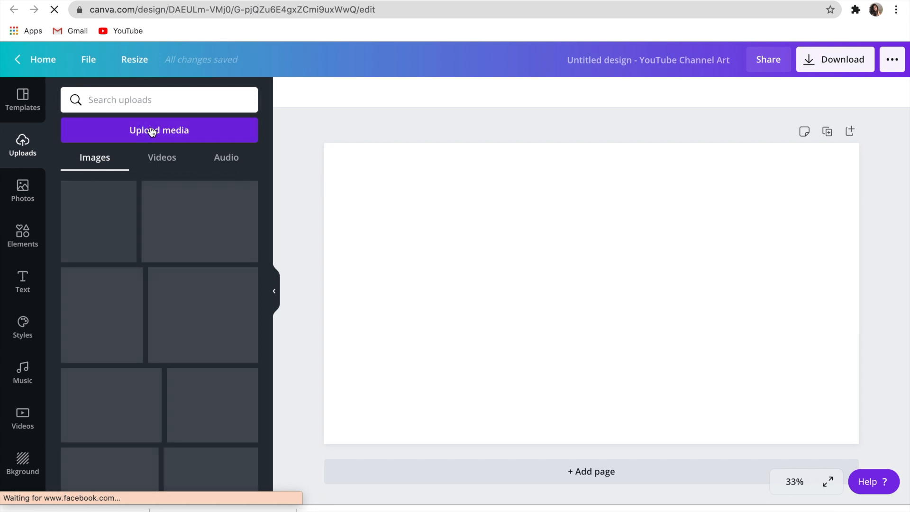
click(150, 130)
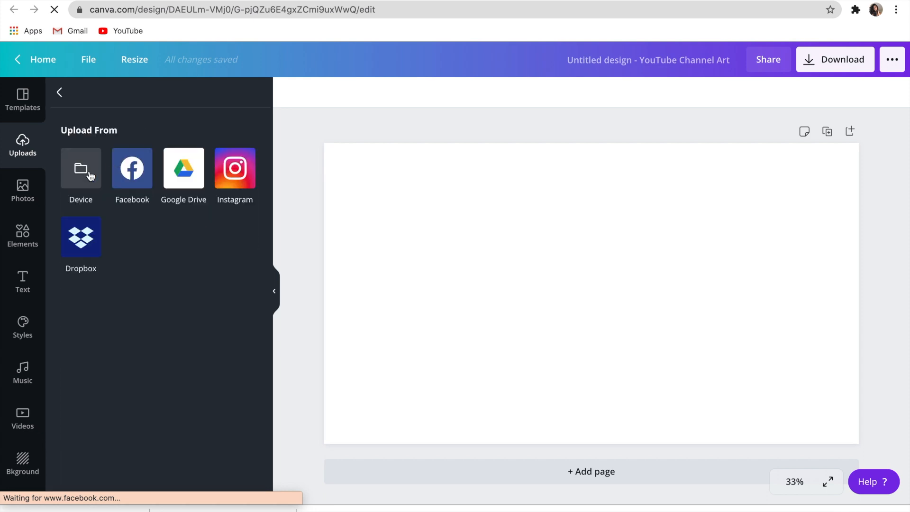
click(90, 175)
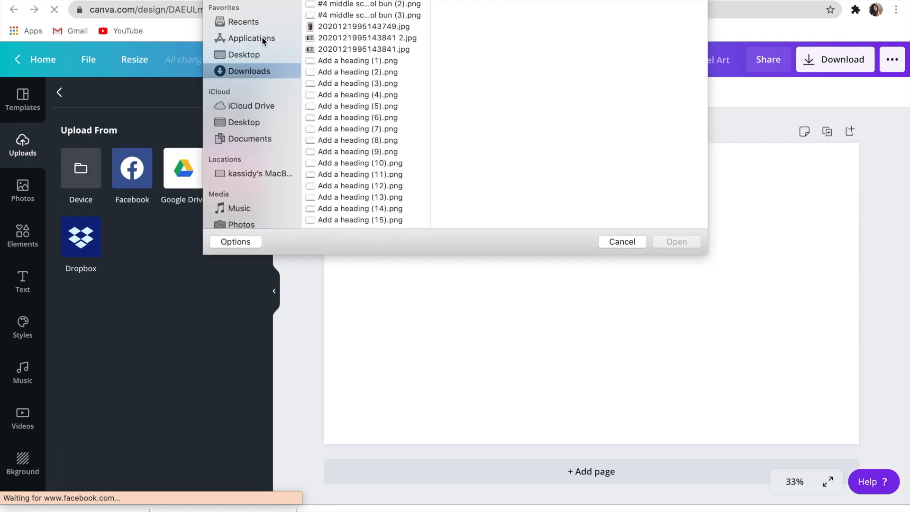
click(264, 22)
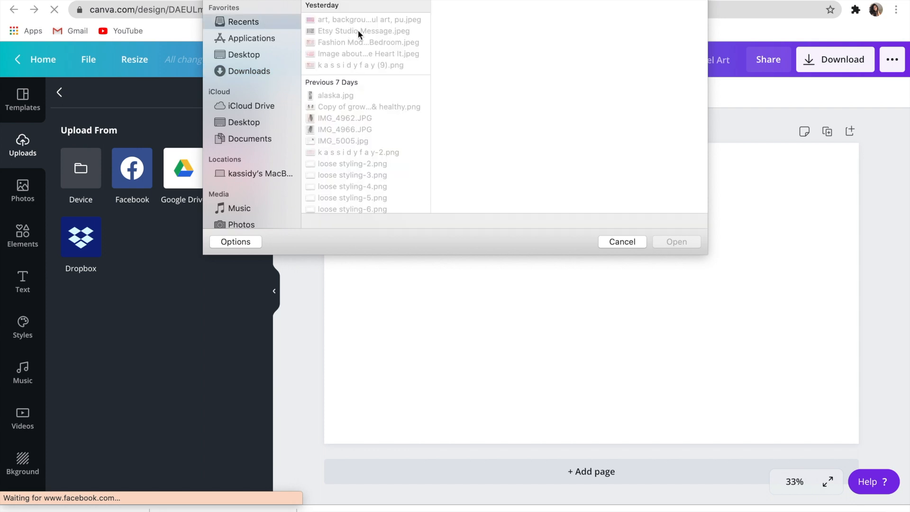
click(576, 11)
text(yt)
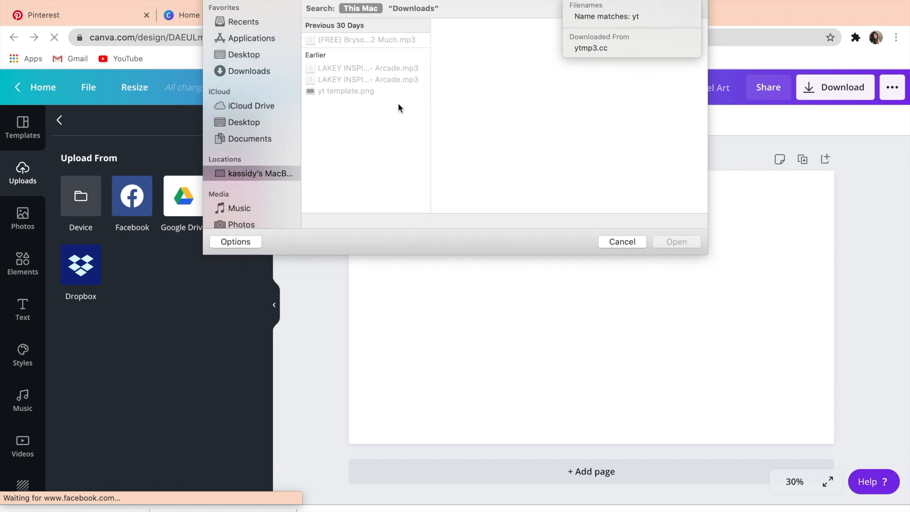
click(397, 90)
click(686, 240)
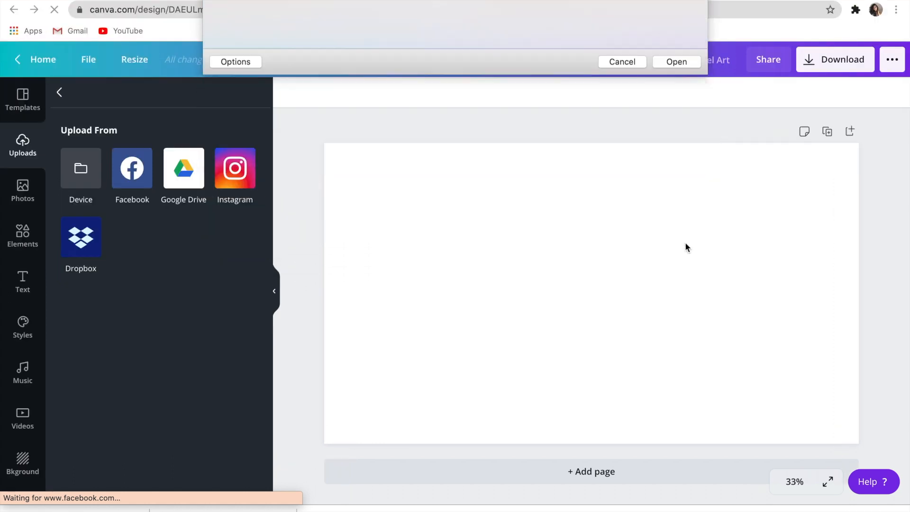
- Place the uploaded channel art template on the page and set it as the background
click(152, 244)
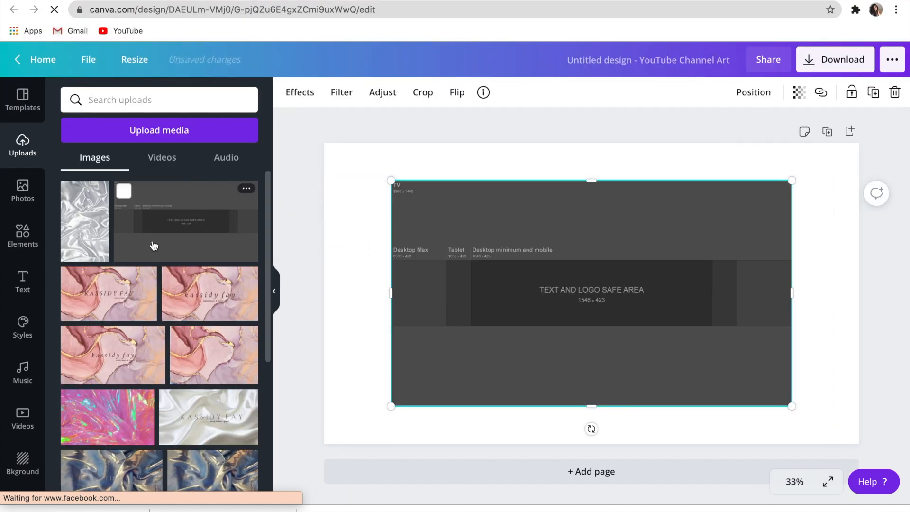
right_click(587, 254)
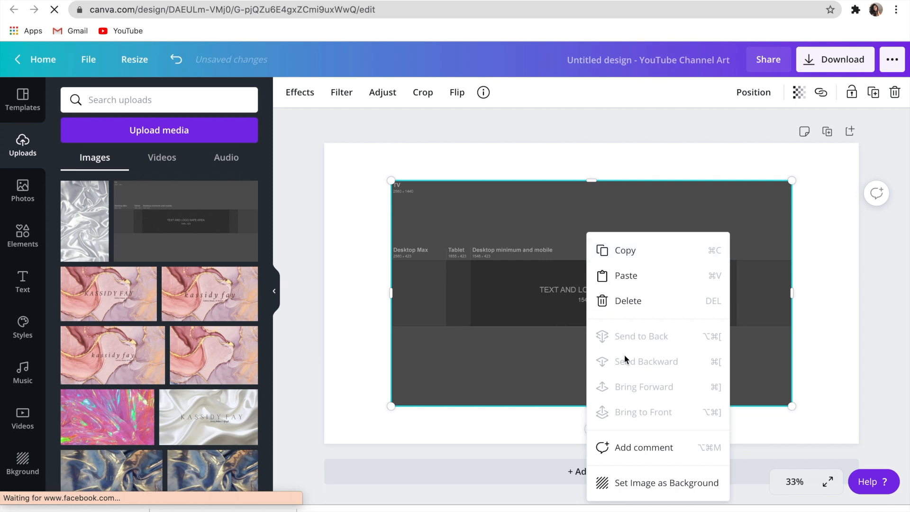
click(629, 487)
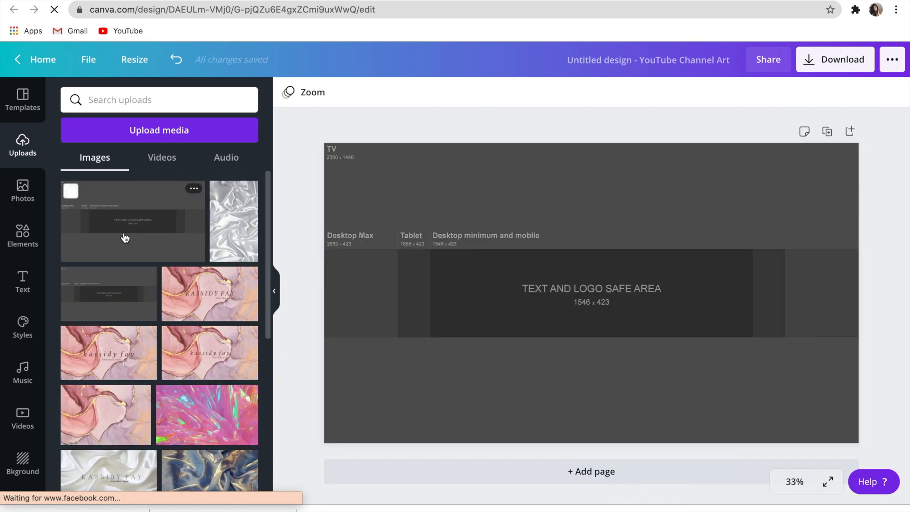
- Add the uploaded silver silk image to the page and rotate it a quarter turn so it lies horizontally
click(237, 232)
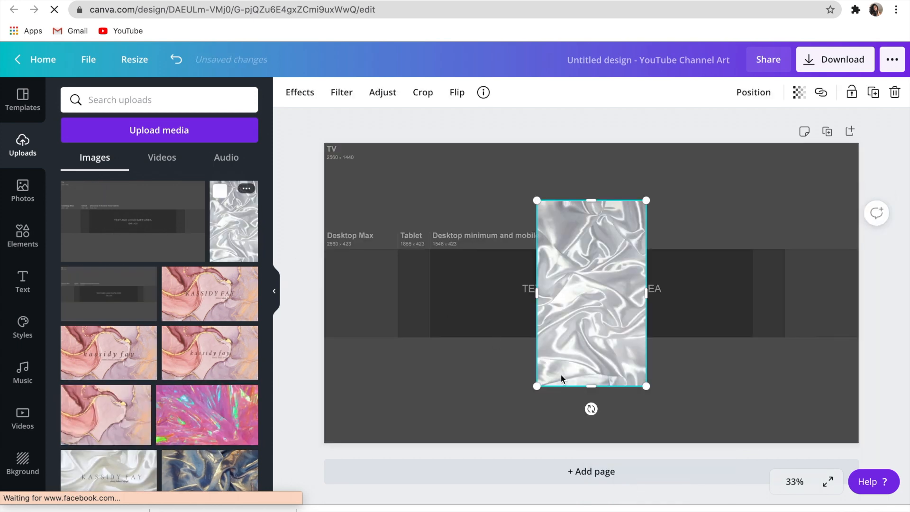
drag(590, 408, 708, 293)
- Fit the silver silk image to the full page width and the desktop band's height, and move it below the safe-area label
drag(498, 294, 325, 283)
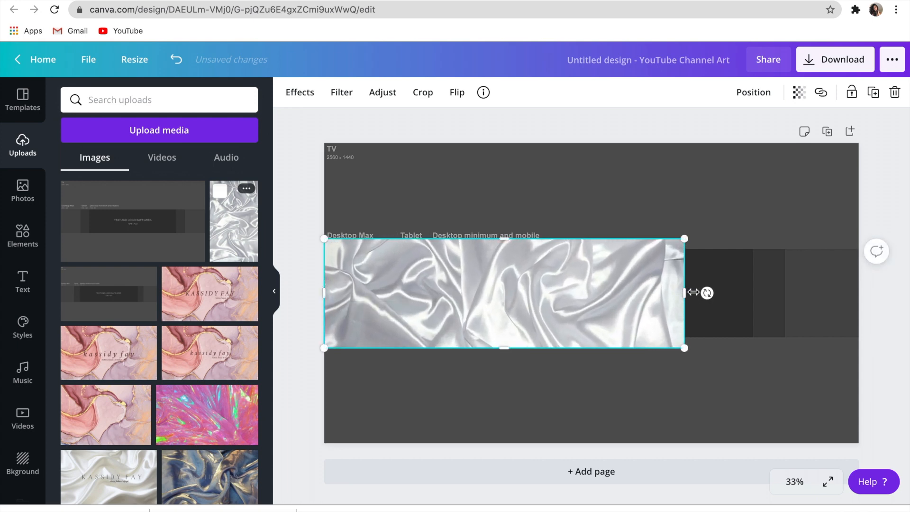
drag(686, 293, 861, 286)
drag(591, 239, 596, 275)
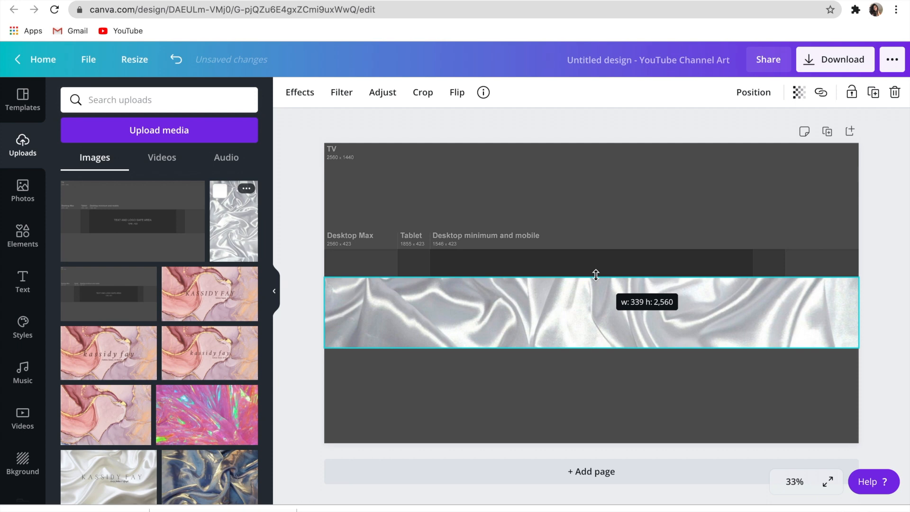
drag(595, 275, 595, 249)
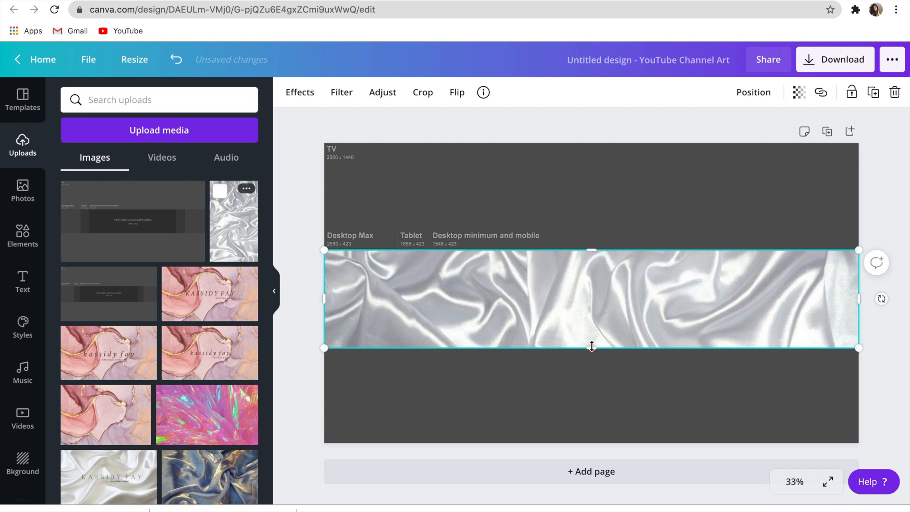
drag(592, 346, 592, 333)
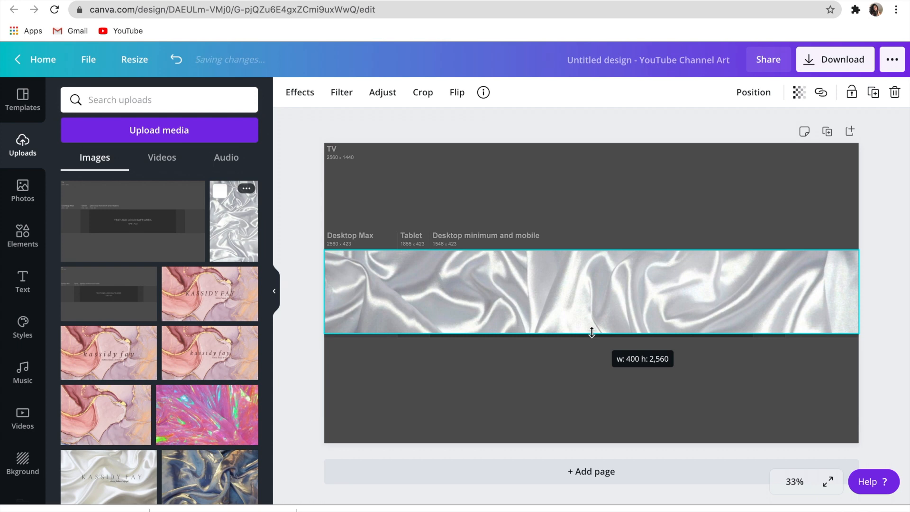
drag(591, 332, 591, 331)
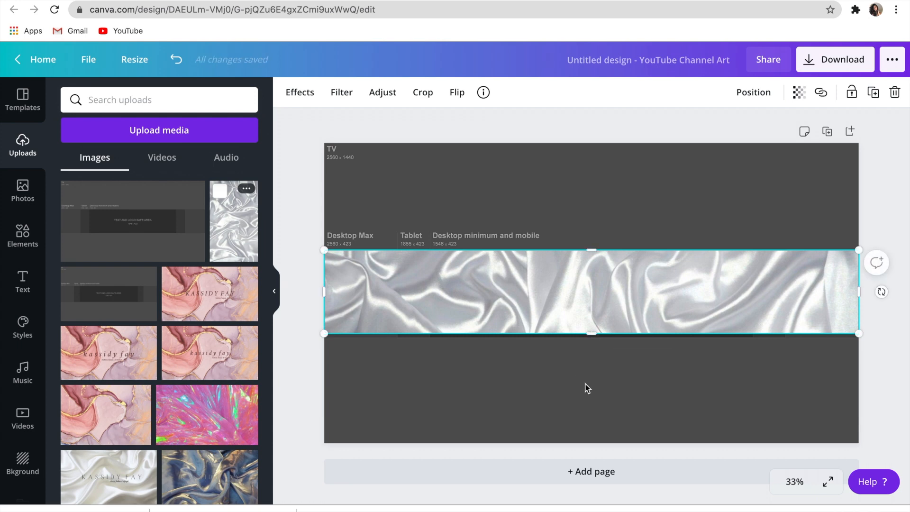
drag(574, 299, 567, 356)
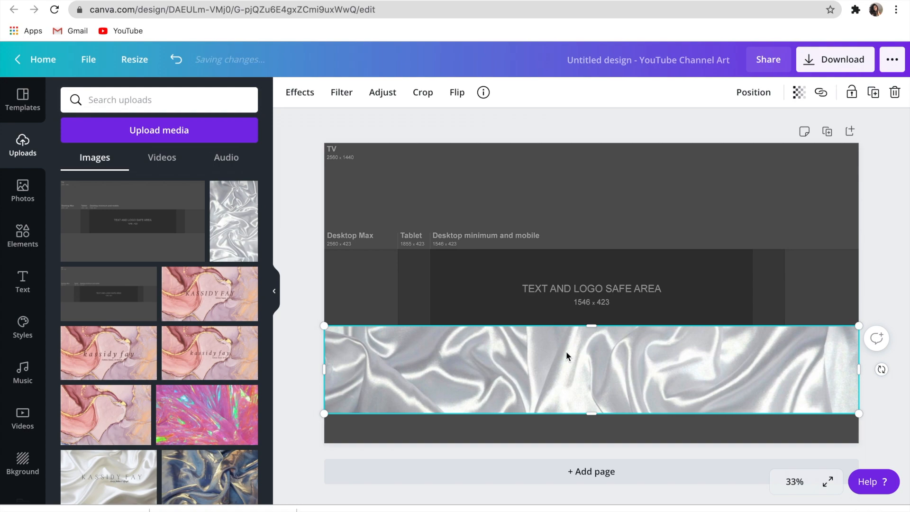
- Add a heading text box, place it on the silk strip and colour it black
key(t)
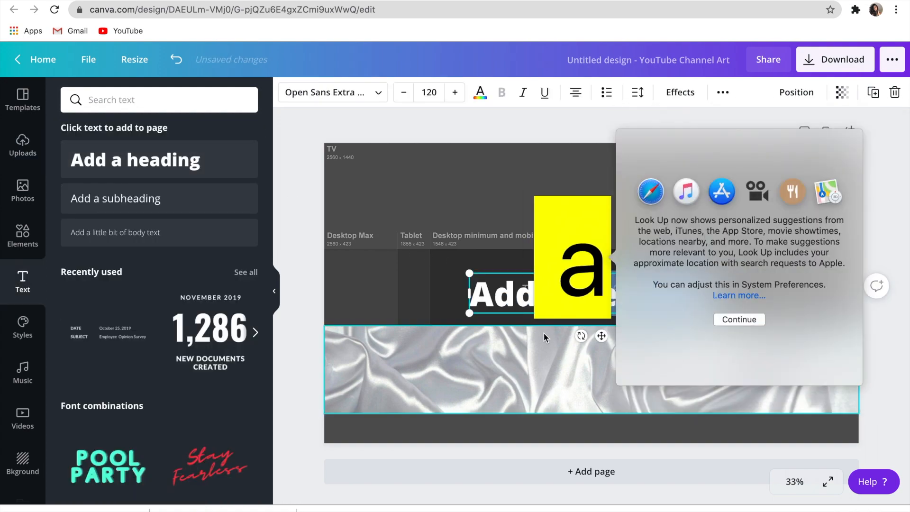
click(482, 210)
drag(563, 294, 553, 372)
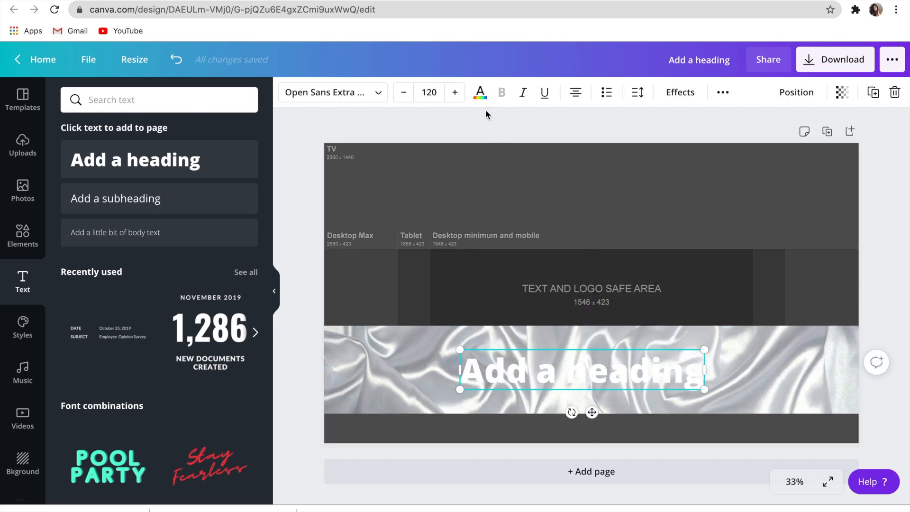
click(481, 97)
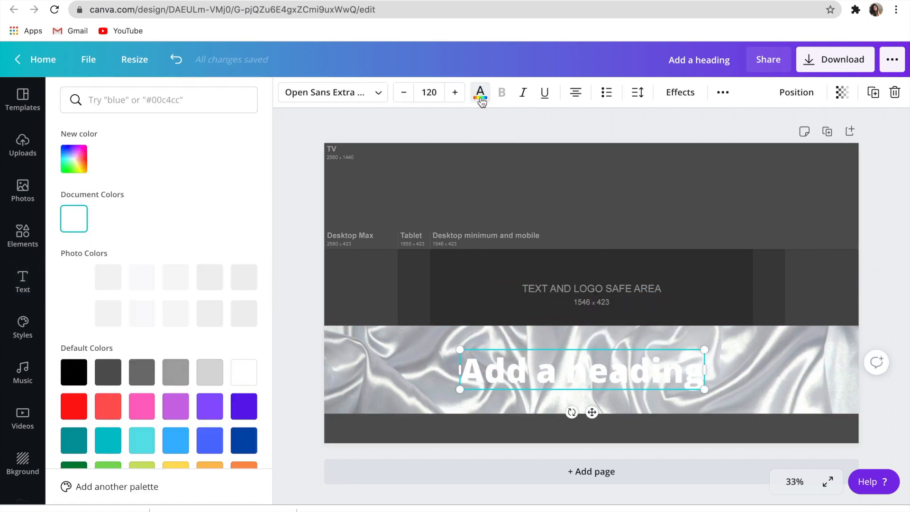
click(80, 376)
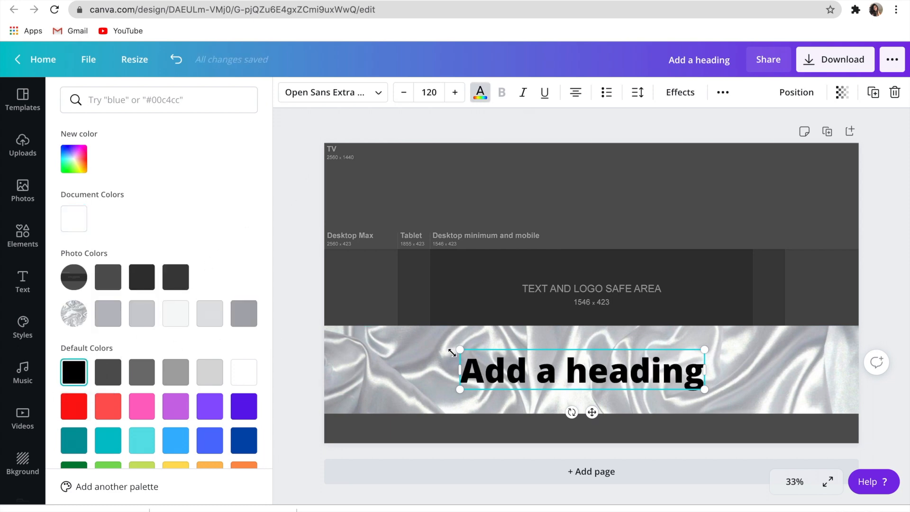
- Replace the heading text with the channel owner's name in lowercase with a space between letters, and centre it horizontally on the silk strip
click(702, 372)
key(BackSpace)
key(BackSpace)
key(BackSpace)
key(BackSpace)
key(BackSpace)
key(BackSpace)
key(BackSpace)
key(BackSpace)
key(BackSpace)
key(BackSpace)
key(BackSpace)
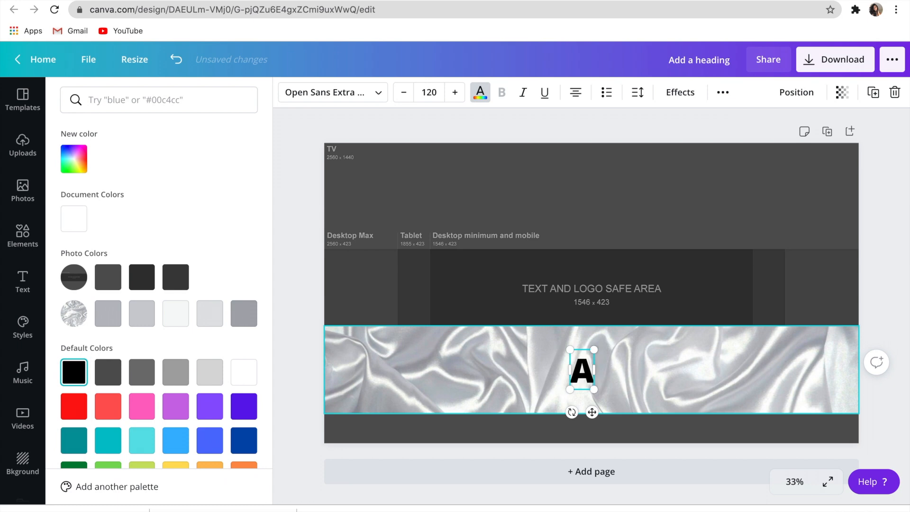
key(BackSpace)
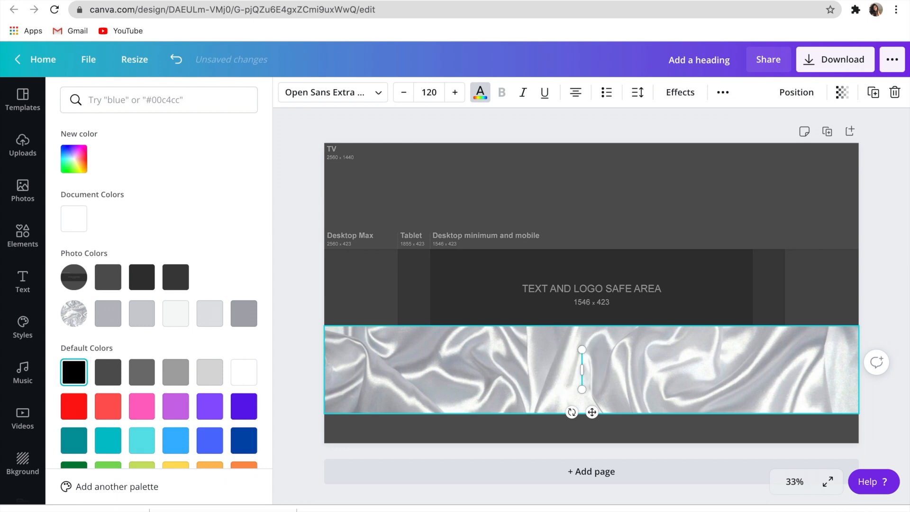
text(l)
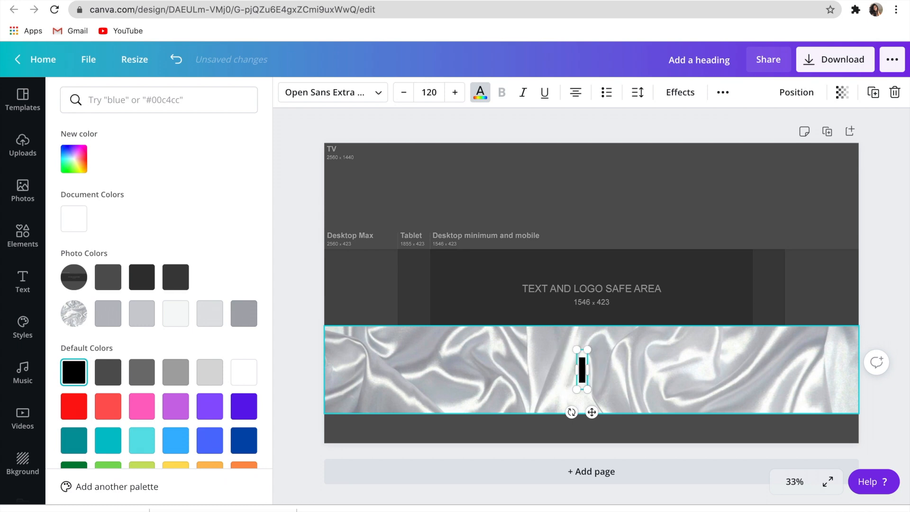
key(BackSpace)
text(I)
key(BackSpace)
text(k)
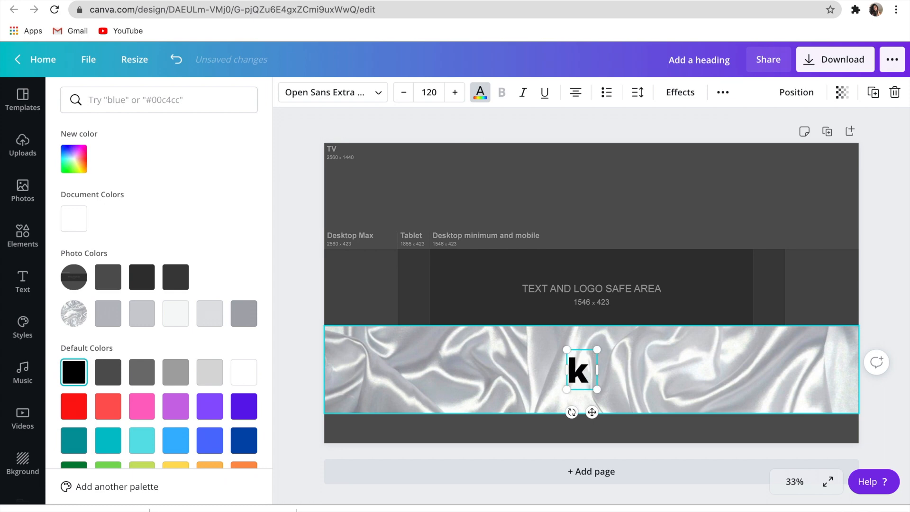
text( assi)
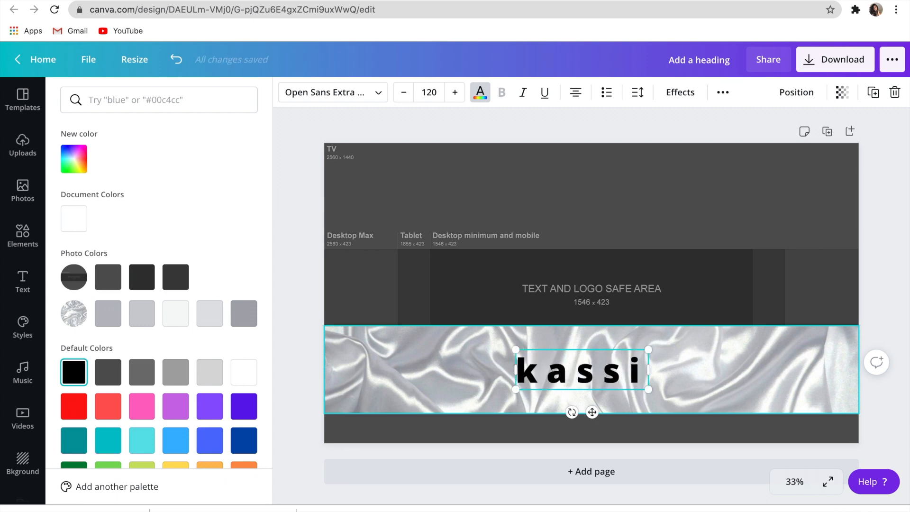
text(du)
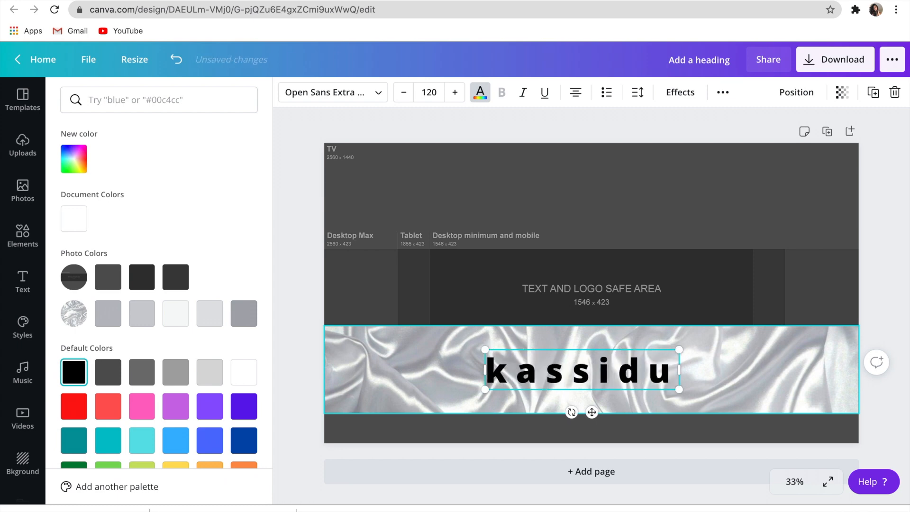
key(BackSpace)
text(y)
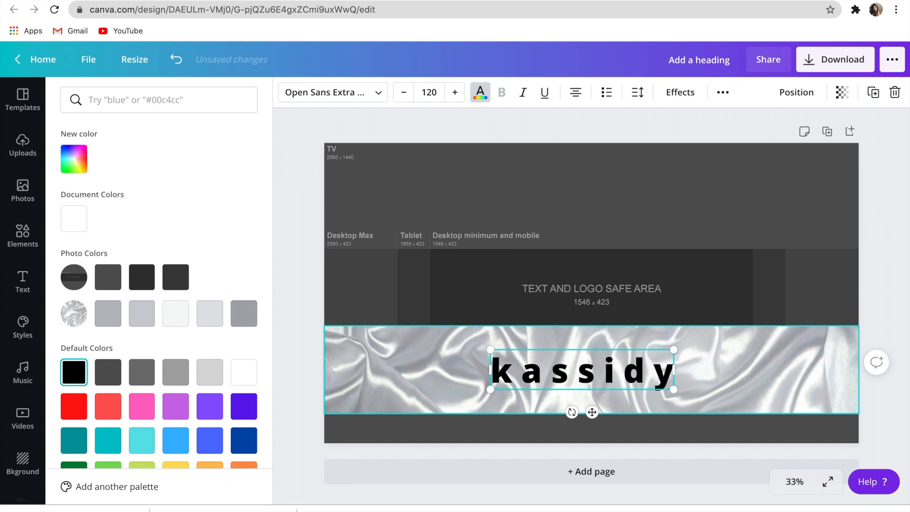
text(fay)
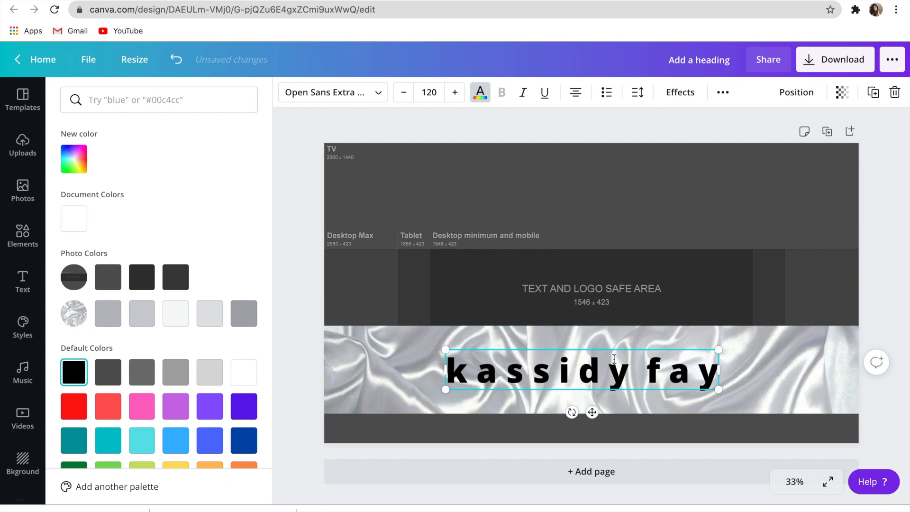
drag(591, 412, 601, 411)
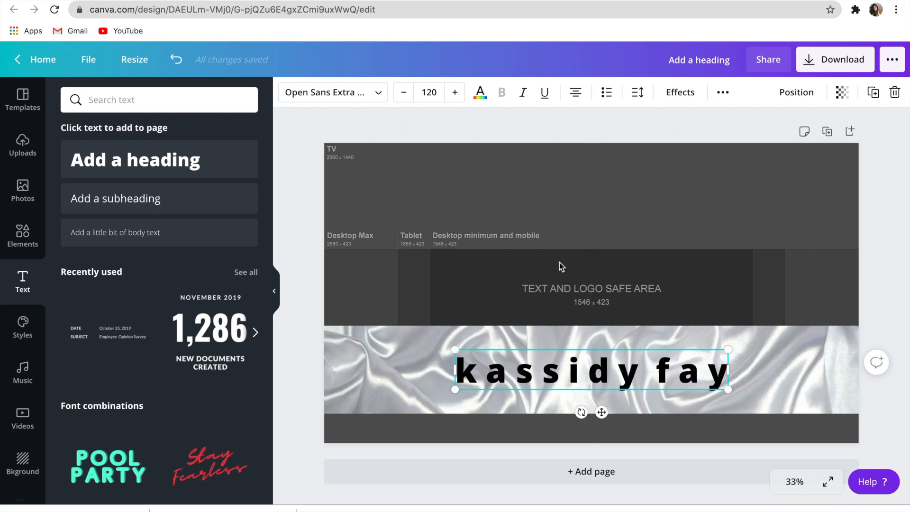
- Try the Abhaya Libre Regular, Advetime, Aileron Regular and Buffalo fonts on the heading, and settle on Calgary
click(378, 94)
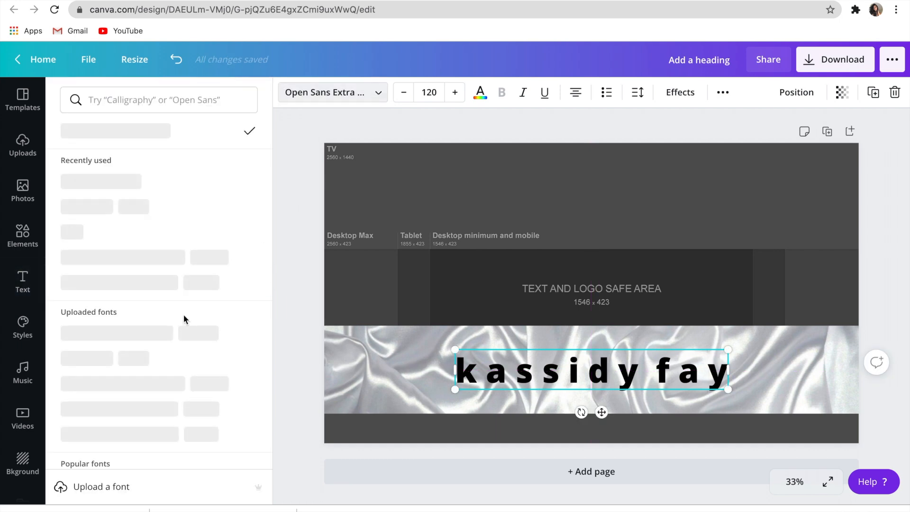
scroll(184, 315, down, 3)
click(177, 339)
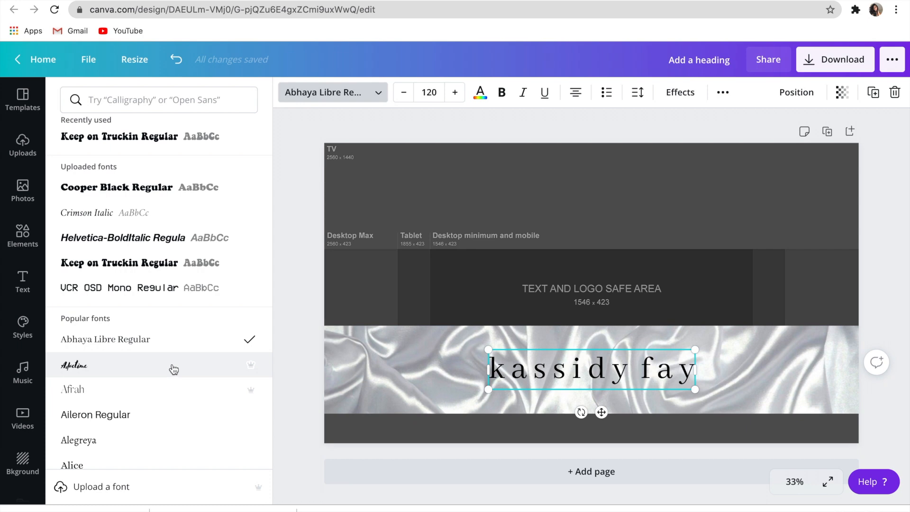
click(174, 369)
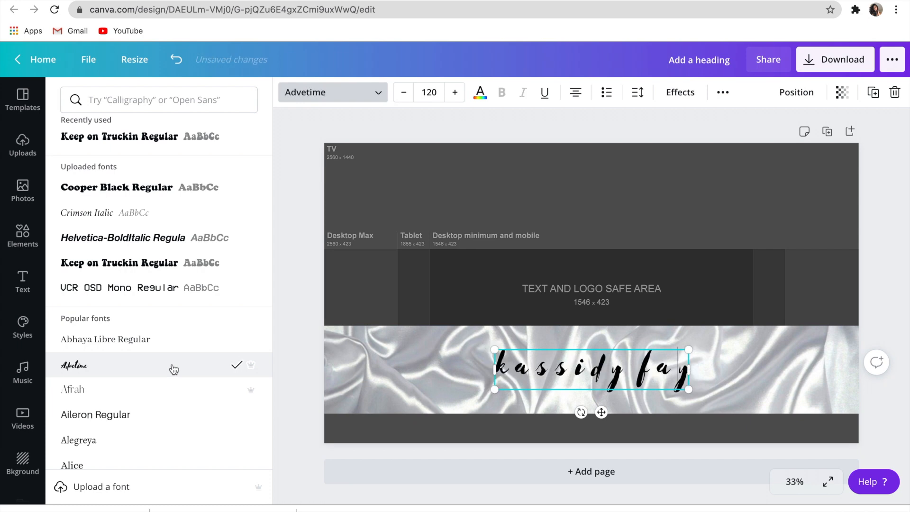
click(179, 415)
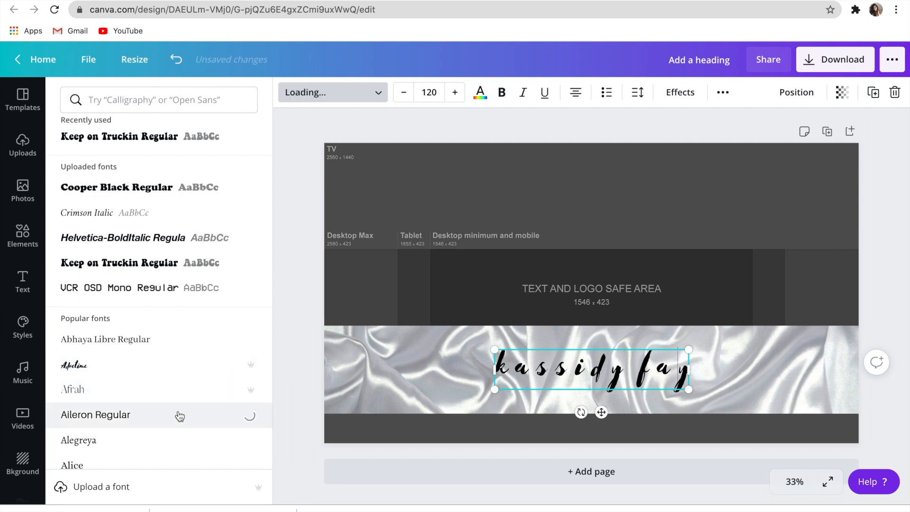
scroll(178, 414, down, 5)
click(177, 411)
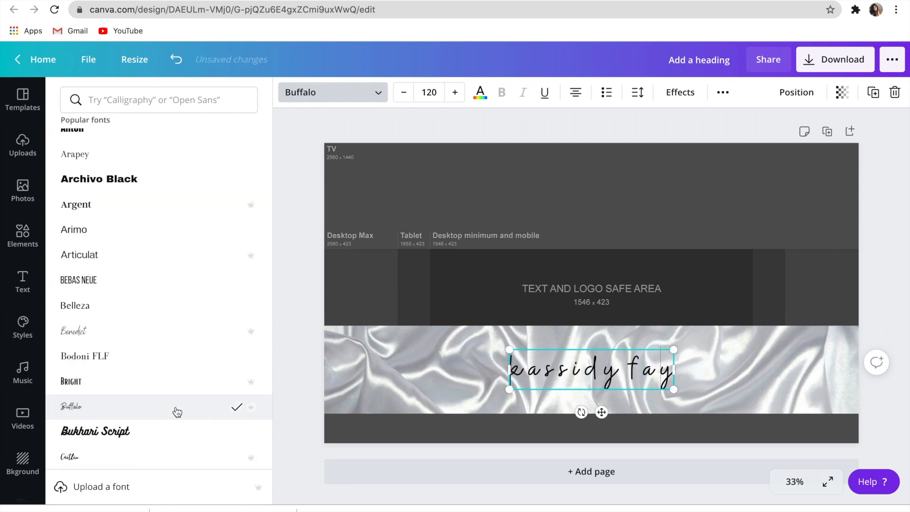
scroll(175, 412, down, 1)
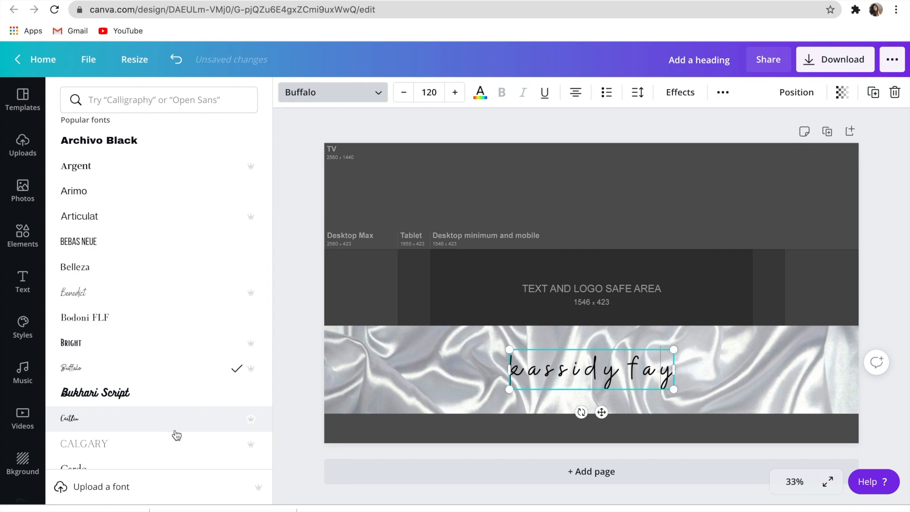
click(179, 445)
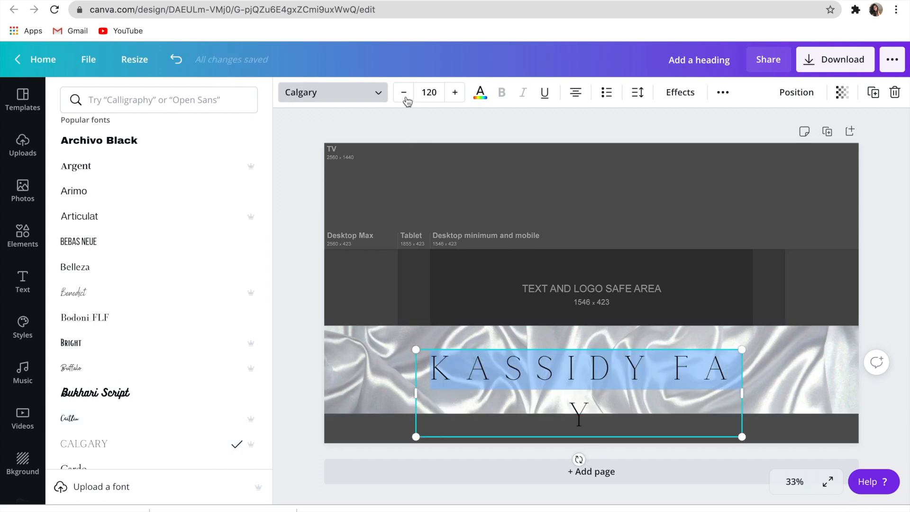
- Reduce the heading's font size to 109 and centre the name on the silk strip
click(404, 95)
click(405, 95)
click(404, 95)
click(405, 95)
click(404, 95)
click(405, 95)
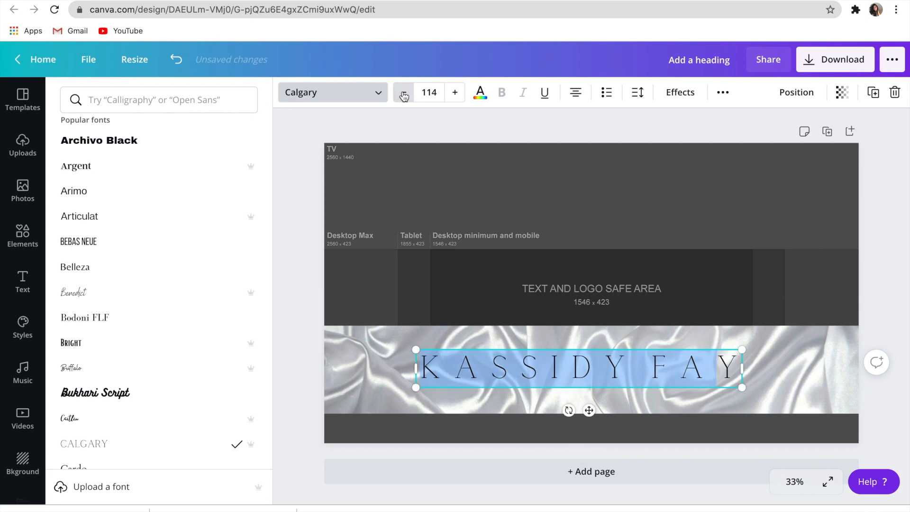
click(402, 100)
click(403, 99)
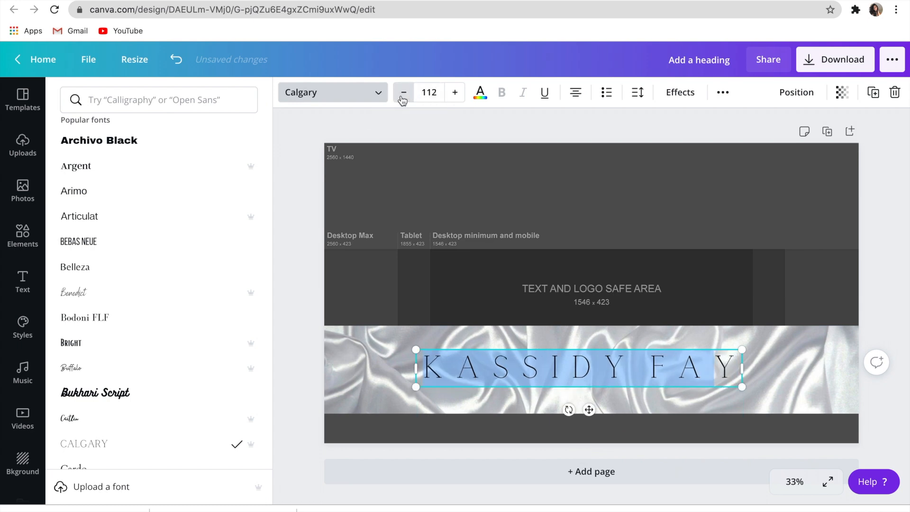
click(402, 100)
click(402, 99)
click(402, 100)
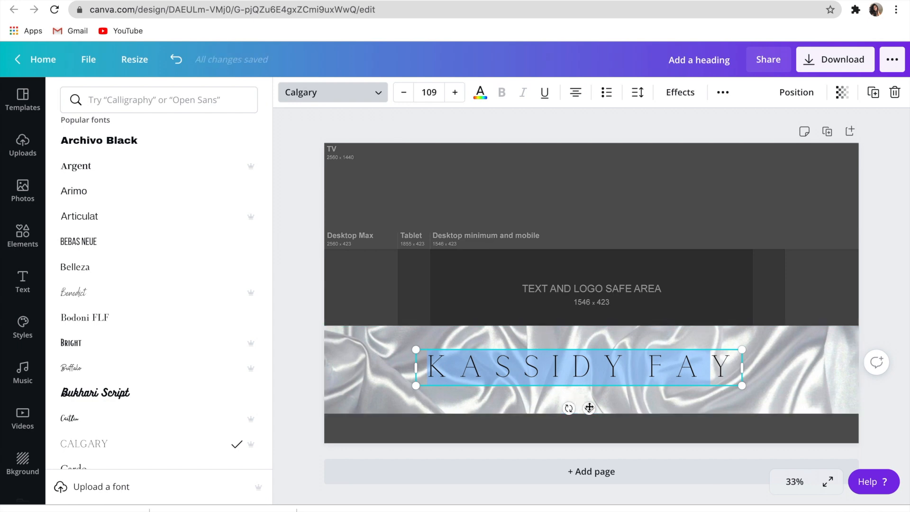
key(Escape)
- Add a body text line under the name that reads "fashion, beauty & lifestyle"
click(199, 236)
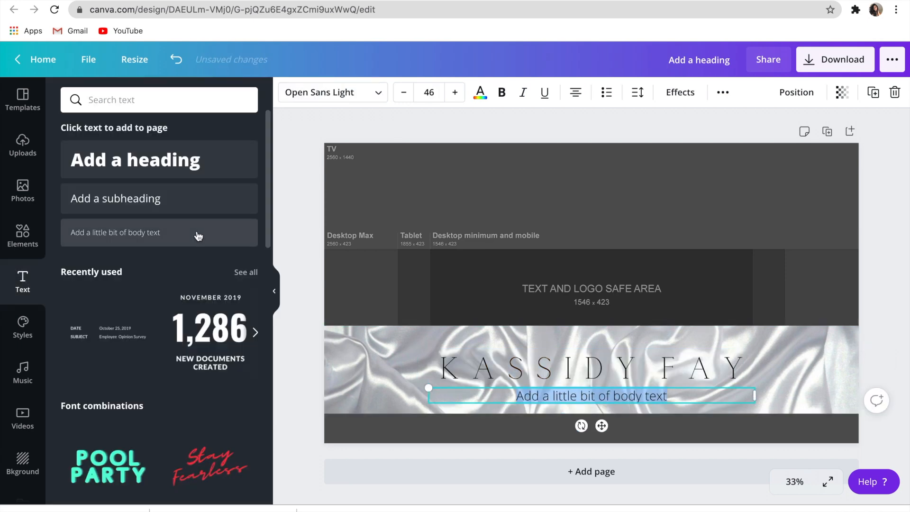
click(678, 395)
key(BackSpace)
key(BackSpace)
key(BackSpace)
key(BackSpace)
key(BackSpace)
key(BackSpace)
key(BackSpace)
key(BackSpace)
key(BackSpace)
key(BackSpace)
key(BackSpace)
key(BackSpace)
key(BackSpace)
key(BackSpace)
key(BackSpace)
key(BackSpace)
key(BackSpace)
key(BackSpace)
key(BackSpace)
key(BackSpace)
key(BackSpace)
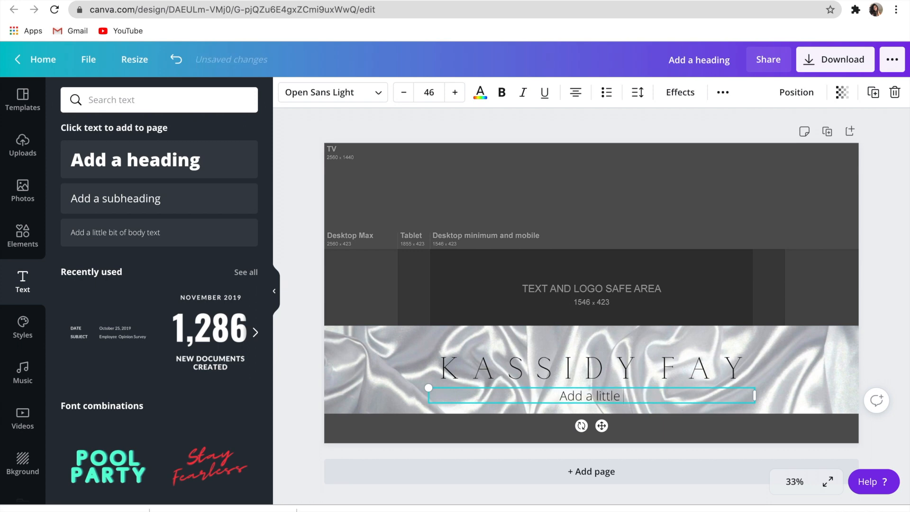
key(BackSpace)
key(BackSpace)
key(BackSpace)
key(BackSpace)
key(BackSpace)
text(fashion, beauty & lifestyle)
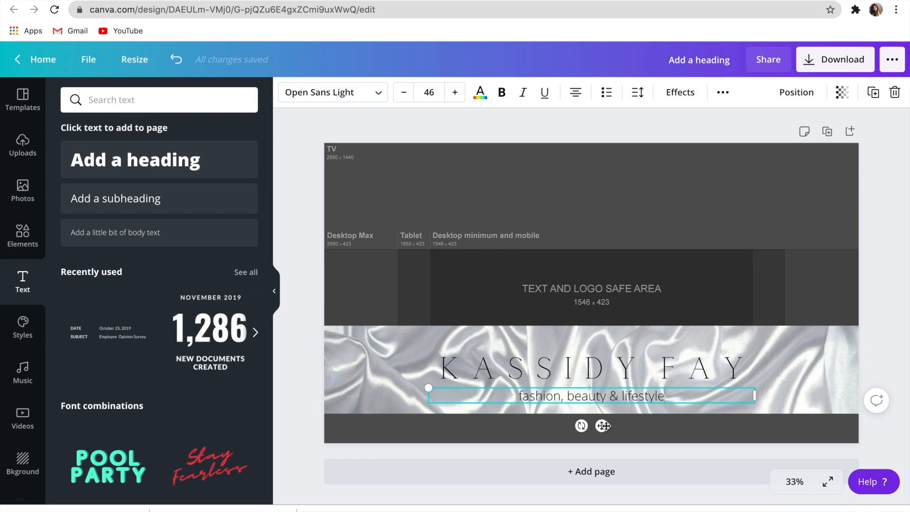
- Shift the tagline toward the right end of the channel name and set its font to Parisienne from a "cursive" font search
drag(603, 425, 677, 424)
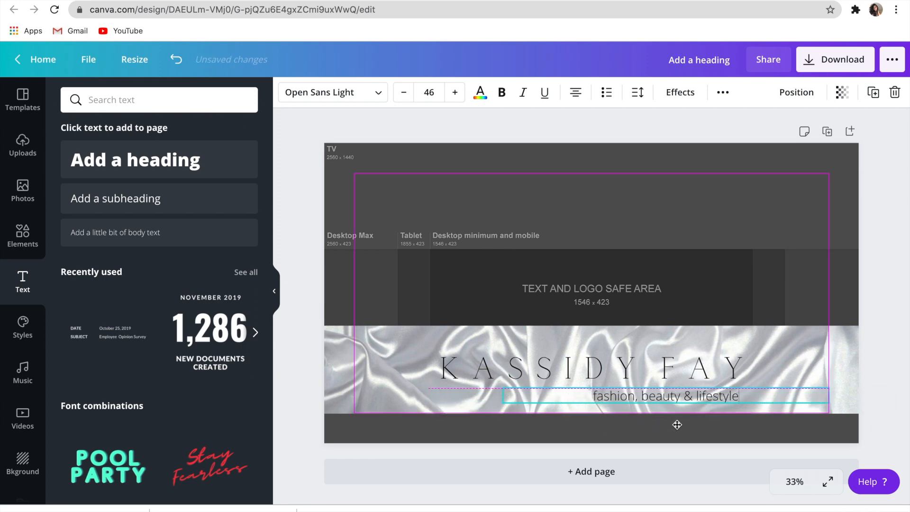
drag(677, 425, 675, 426)
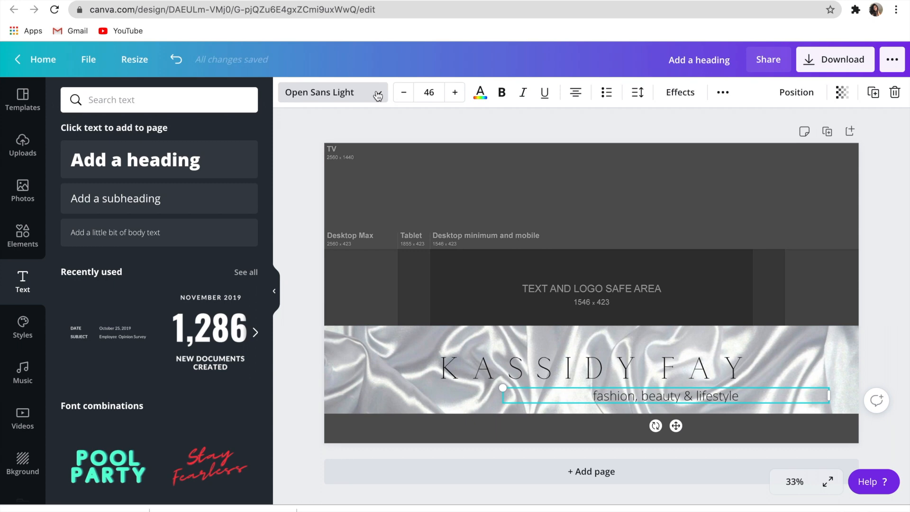
click(378, 96)
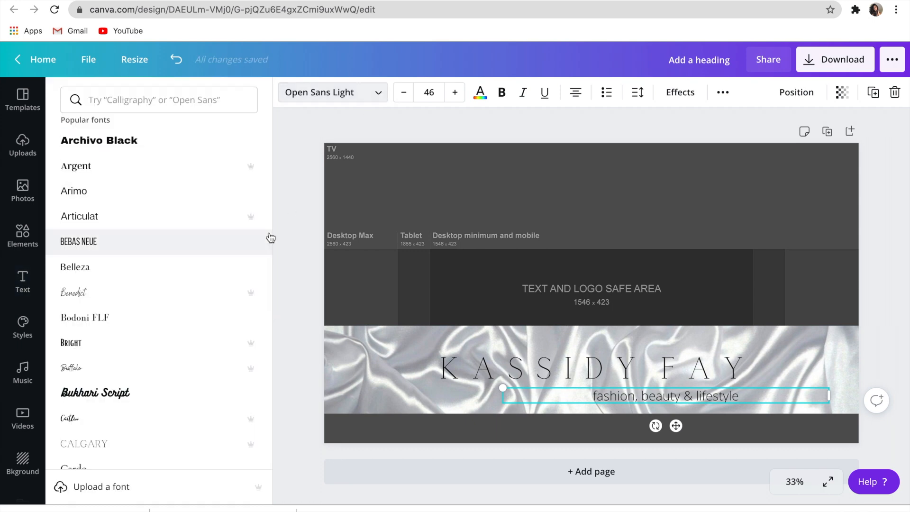
scroll(234, 271, up, 5)
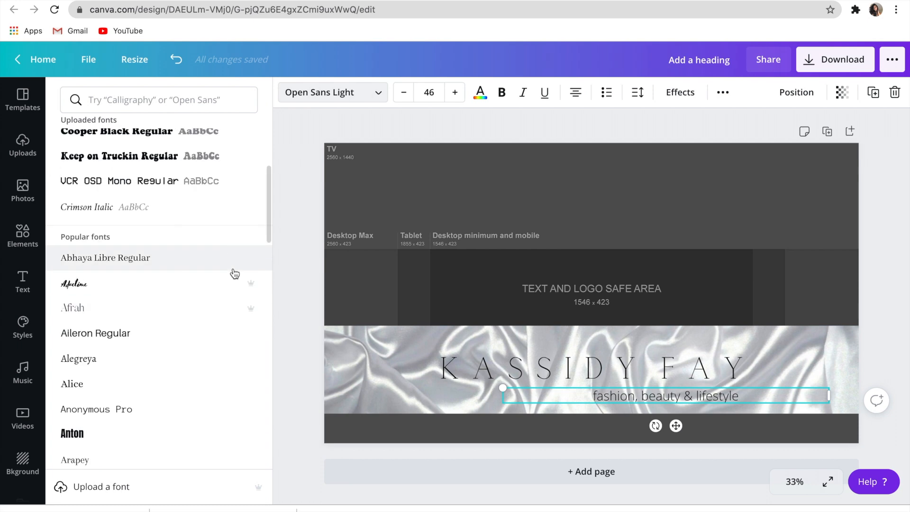
scroll(234, 272, up, 5)
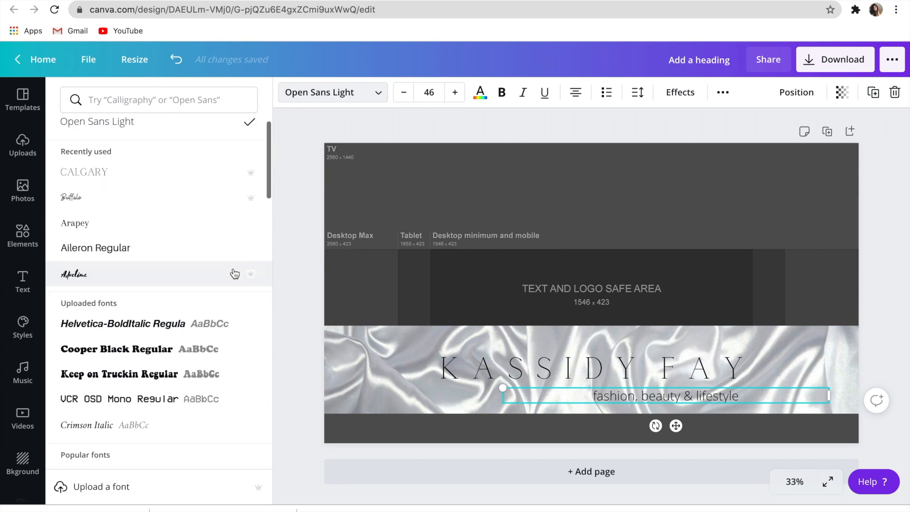
click(149, 101)
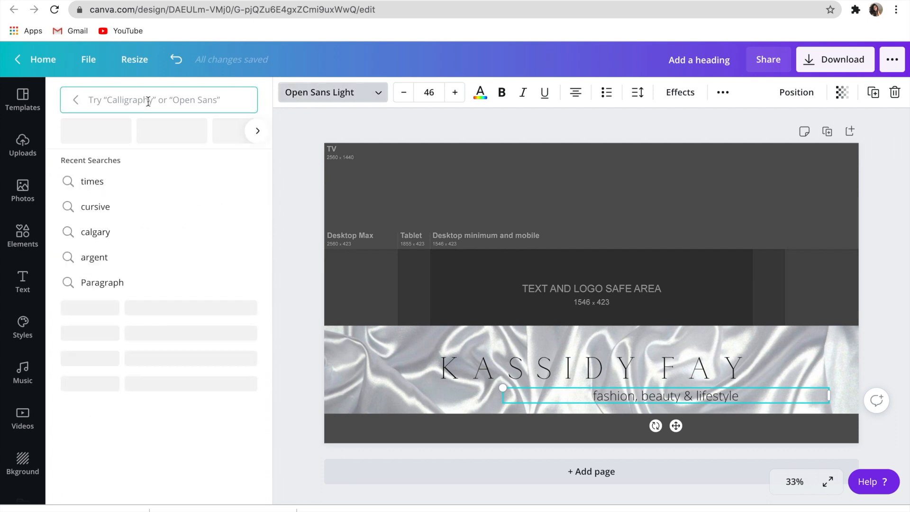
text(cirs)
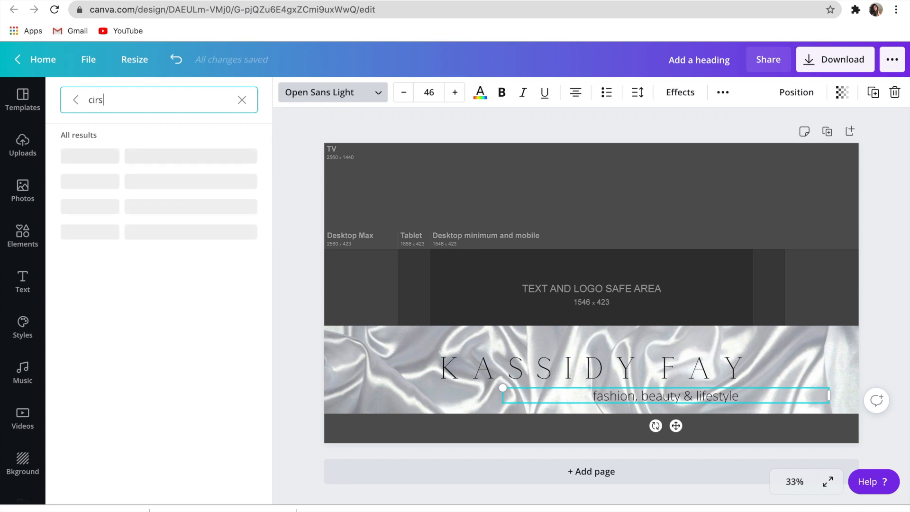
key(BackSpace)
key(BackSpace)
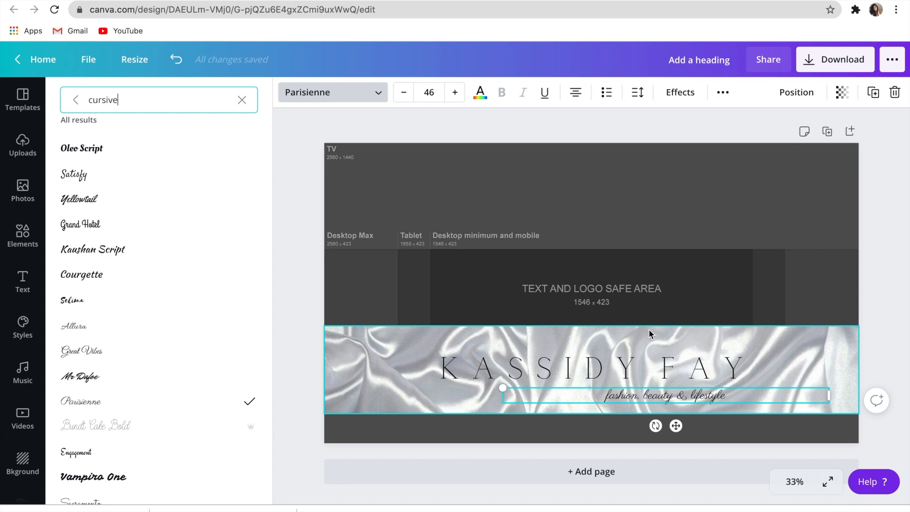
- Move the silk strip up over the text and logo safe area, and place the channel name and tagline on it
click(649, 329)
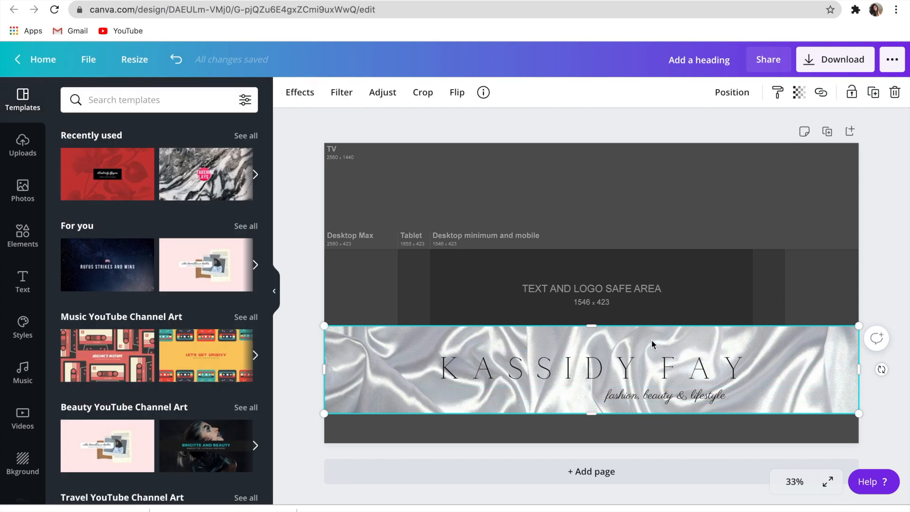
drag(651, 337, 646, 259)
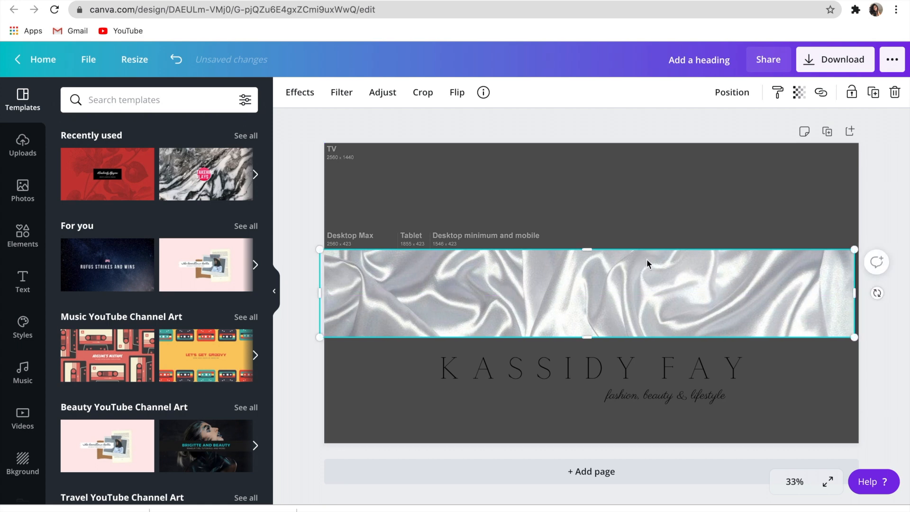
click(635, 379)
drag(635, 381, 635, 297)
drag(683, 400, 694, 315)
click(450, 365)
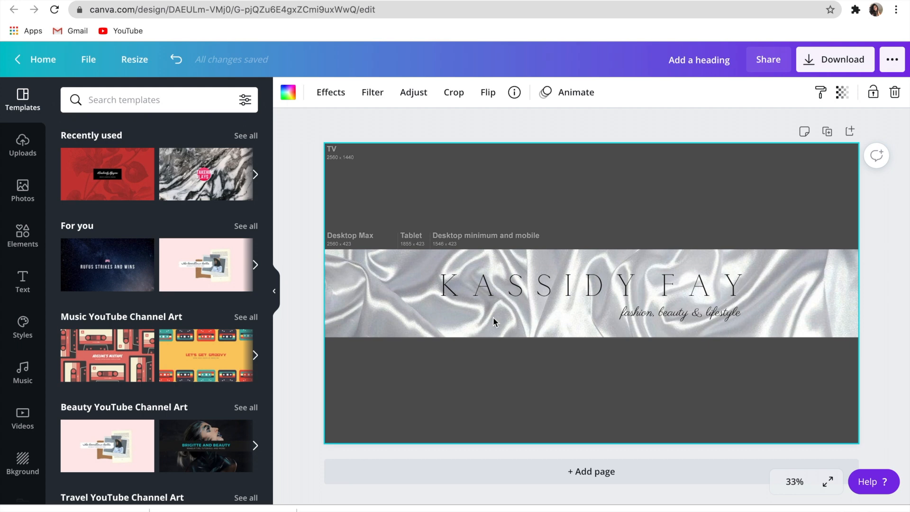
- Try the Shadow effect and Lift at intensity 100 on the channel name, and settle on Lift at intensity 50
click(541, 286)
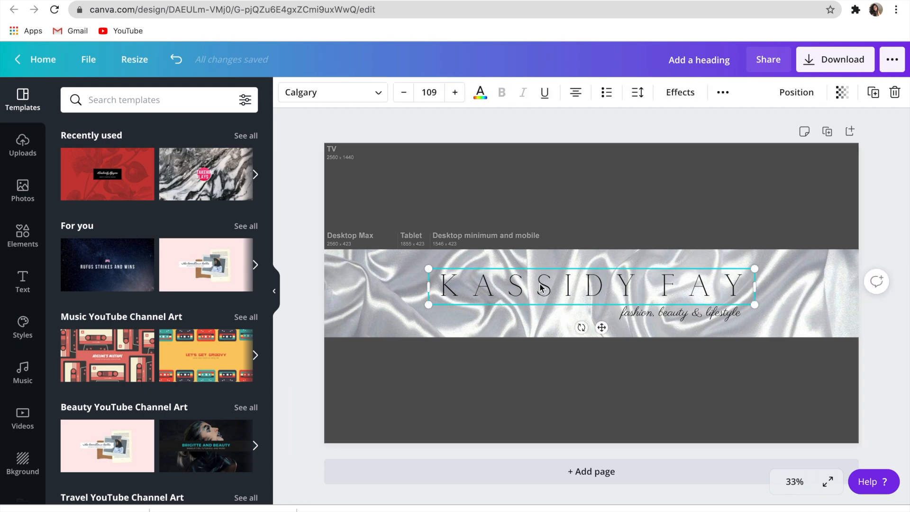
click(689, 102)
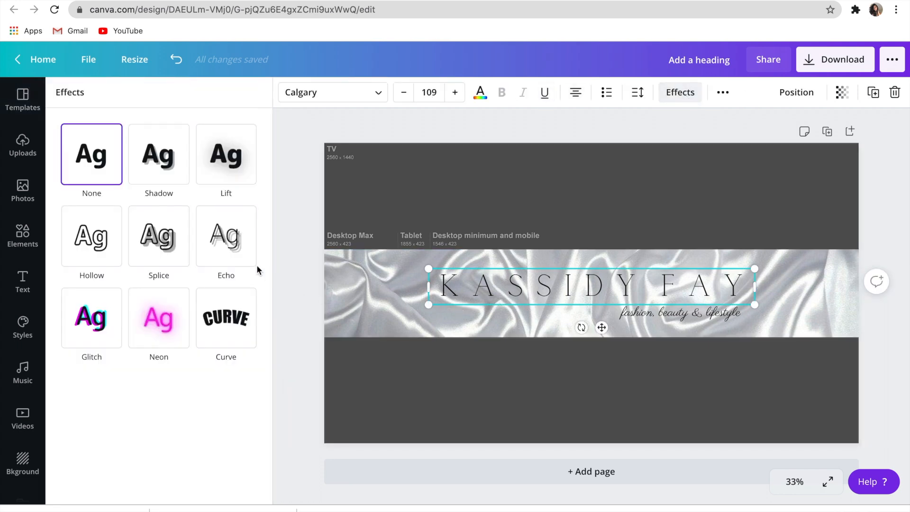
click(226, 162)
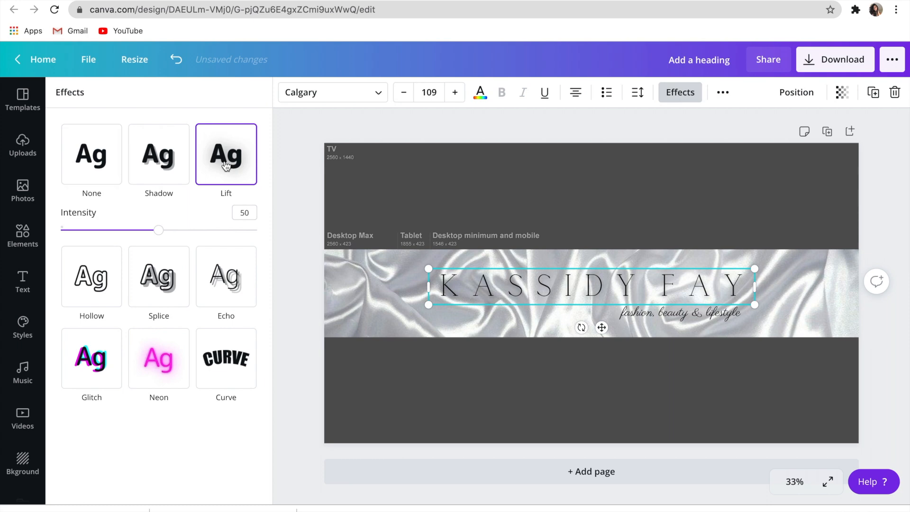
click(166, 162)
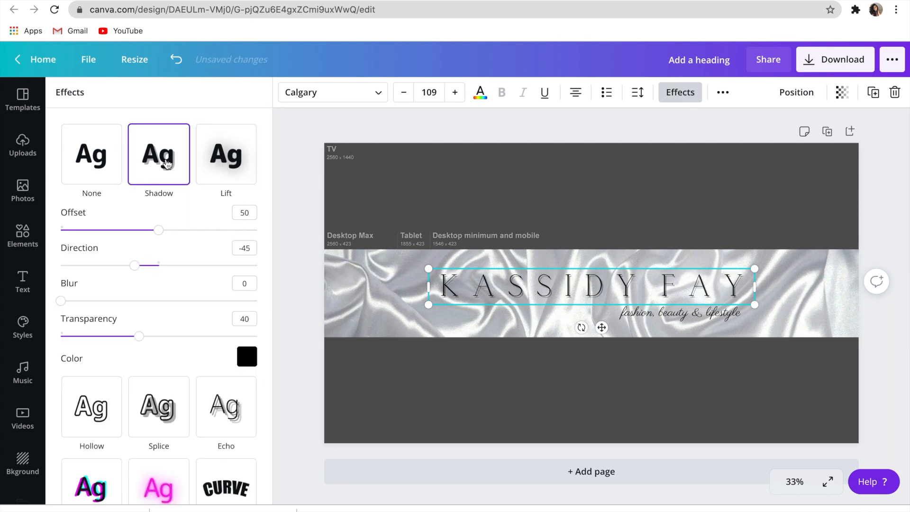
click(231, 146)
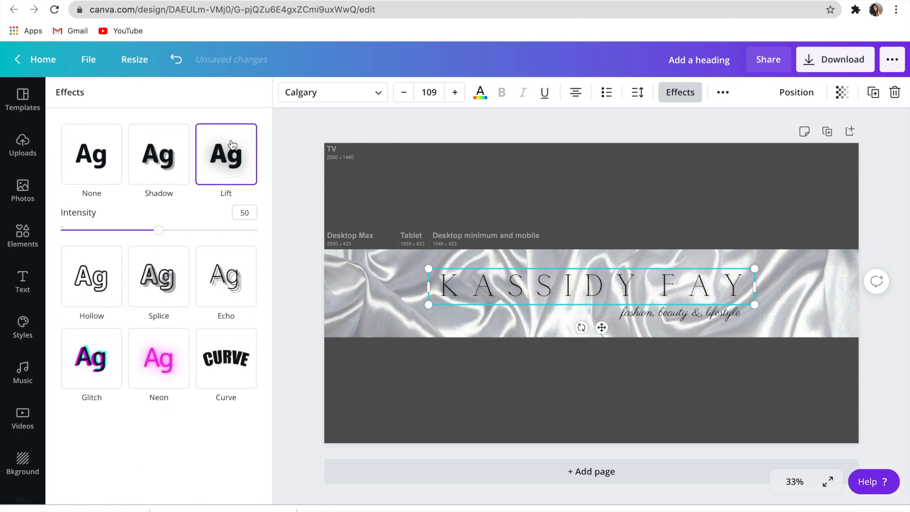
drag(159, 230, 278, 229)
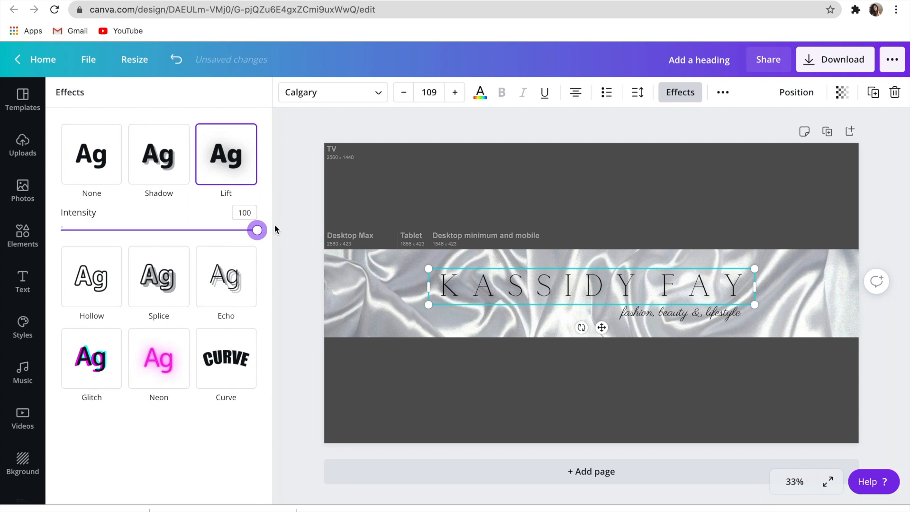
click(219, 181)
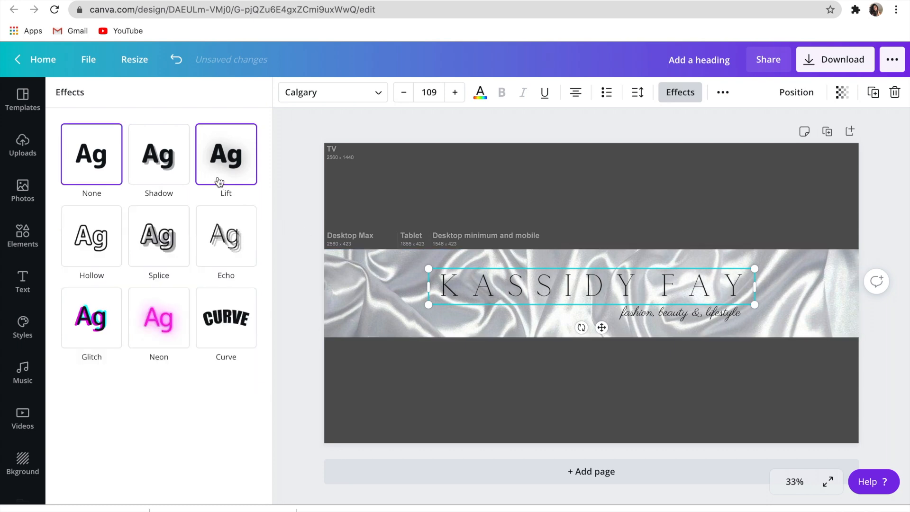
click(219, 182)
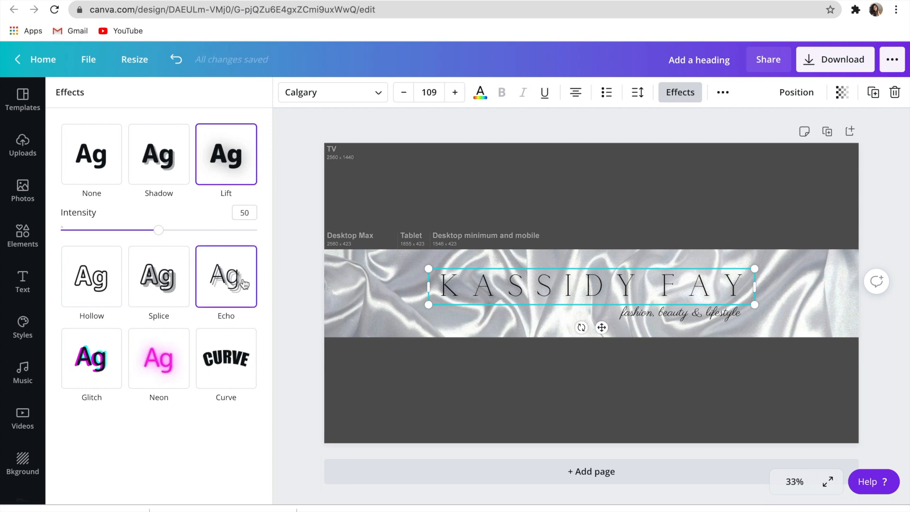
- Apply the Lift effect to the tagline and raise its intensity above 50
click(662, 316)
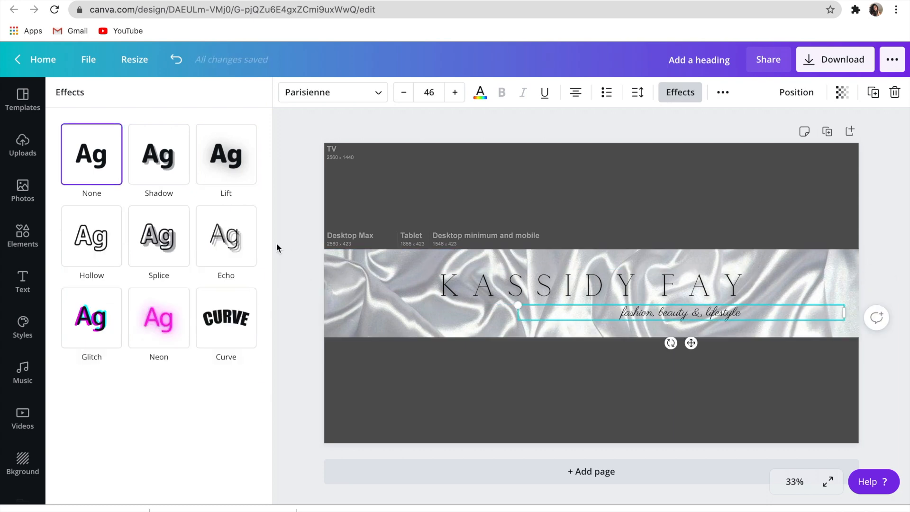
click(220, 183)
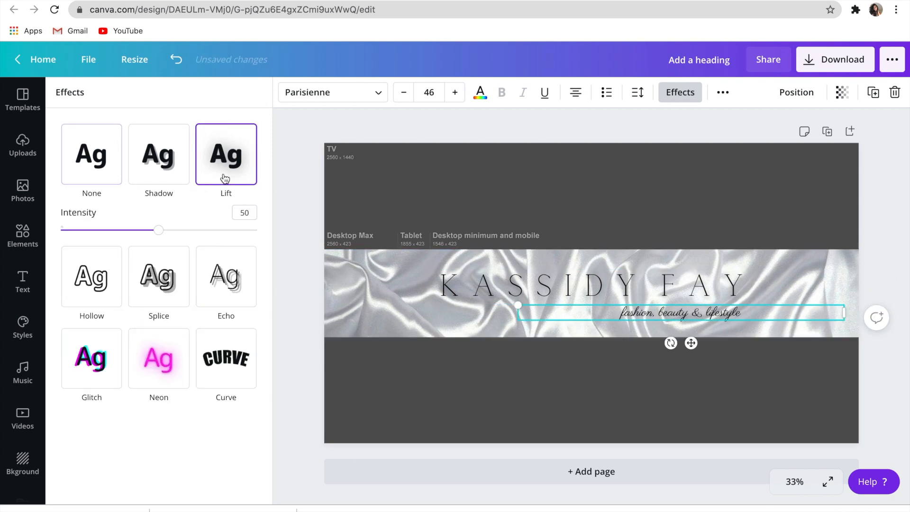
drag(169, 234, 231, 236)
click(326, 372)
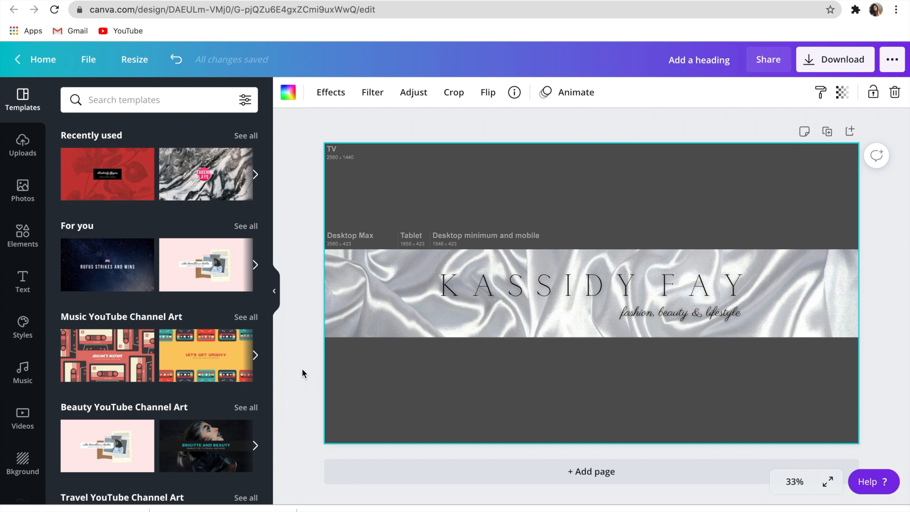
- Download the banner design as a PNG at size 1 (2560 × 1440 px)
click(838, 69)
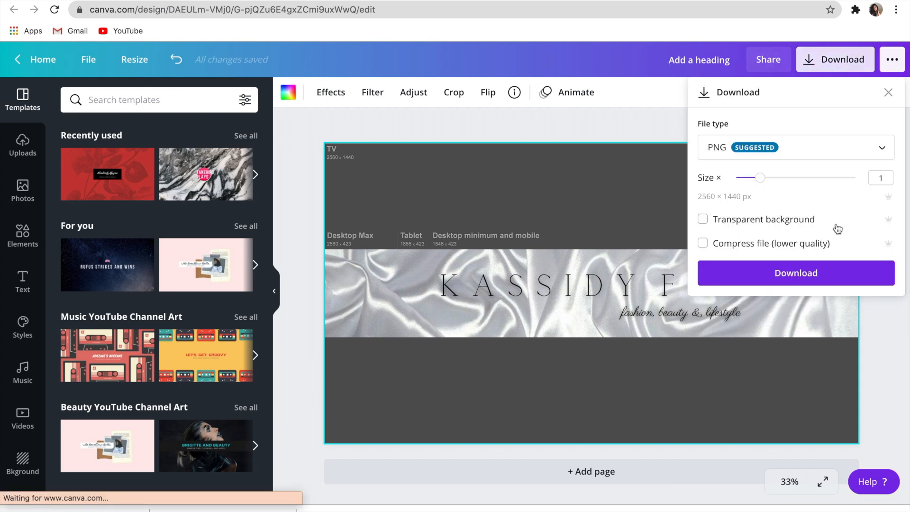
click(768, 272)
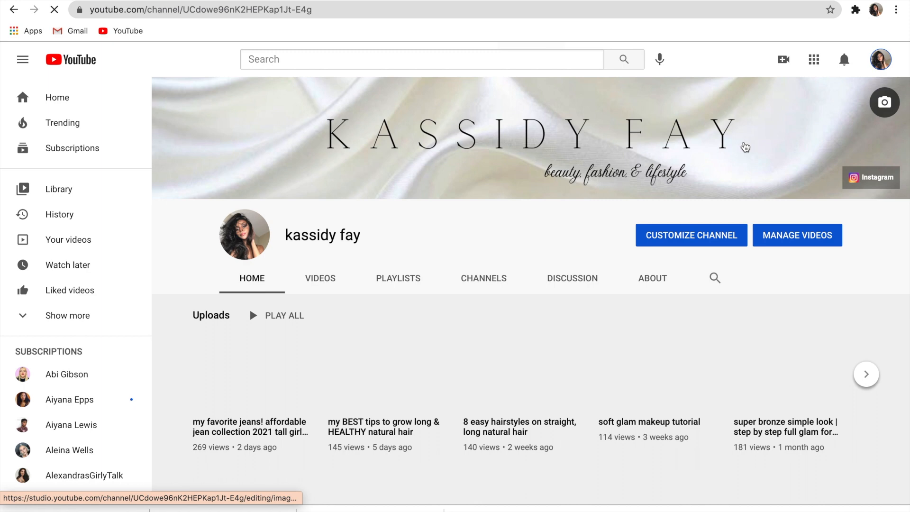
click(661, 240)
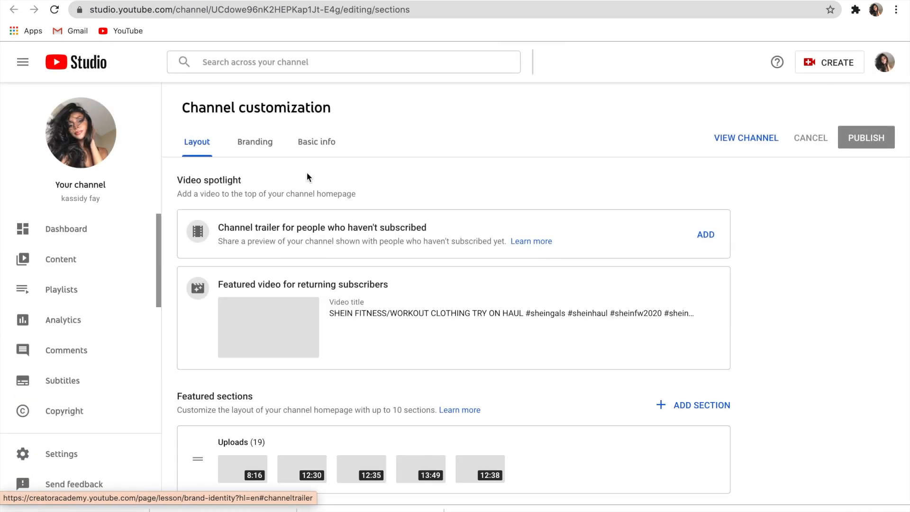
click(252, 142)
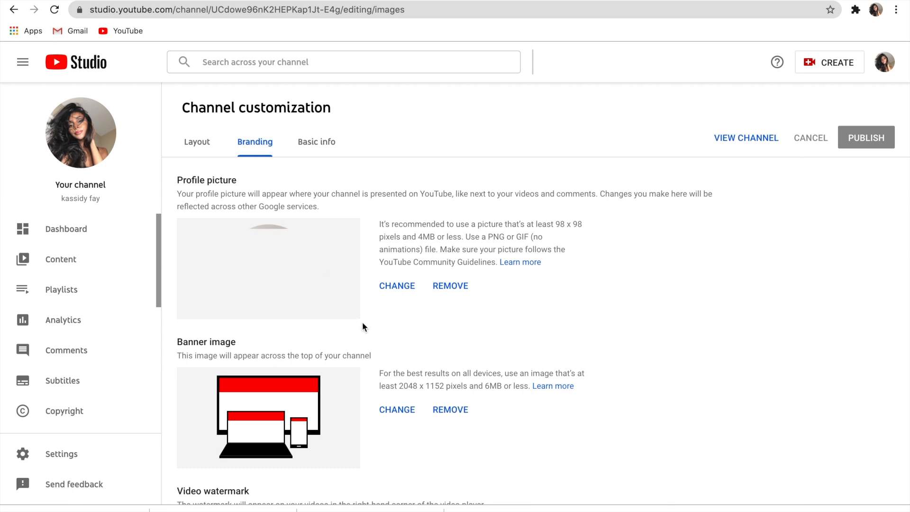
click(405, 411)
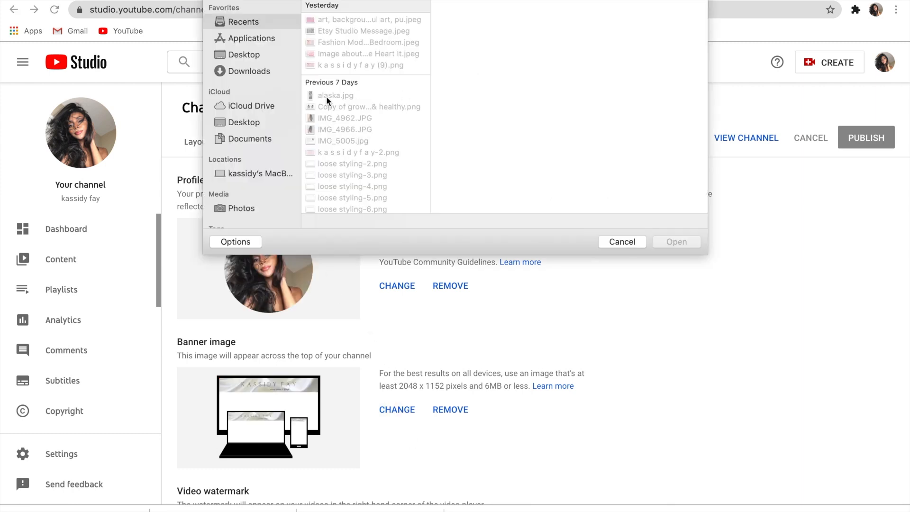
click(263, 70)
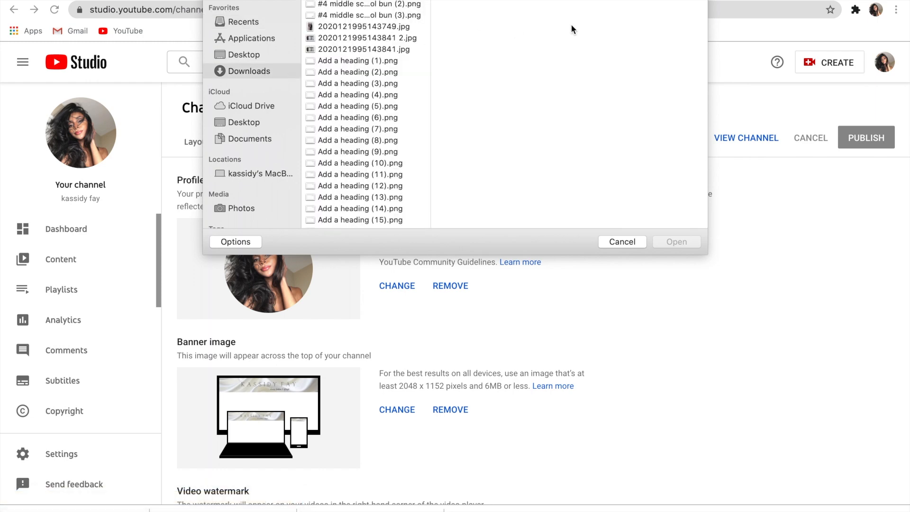
scroll(386, 55, down, 5)
click(386, 56)
click(690, 241)
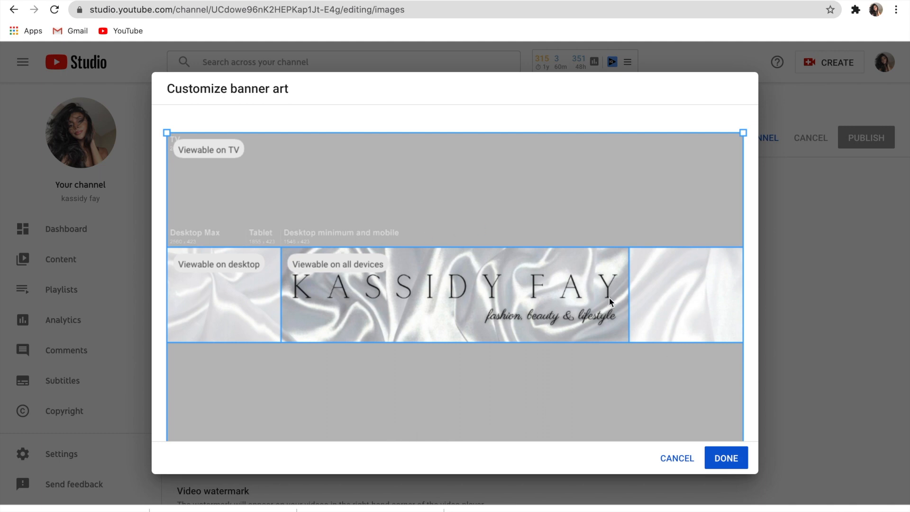
click(734, 464)
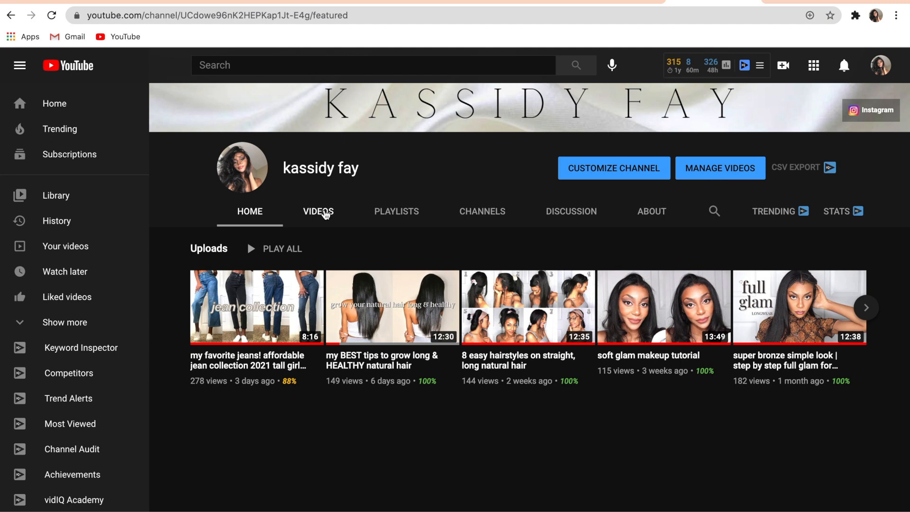
- Look through the uploaded videos on the YouTube channel page
click(325, 213)
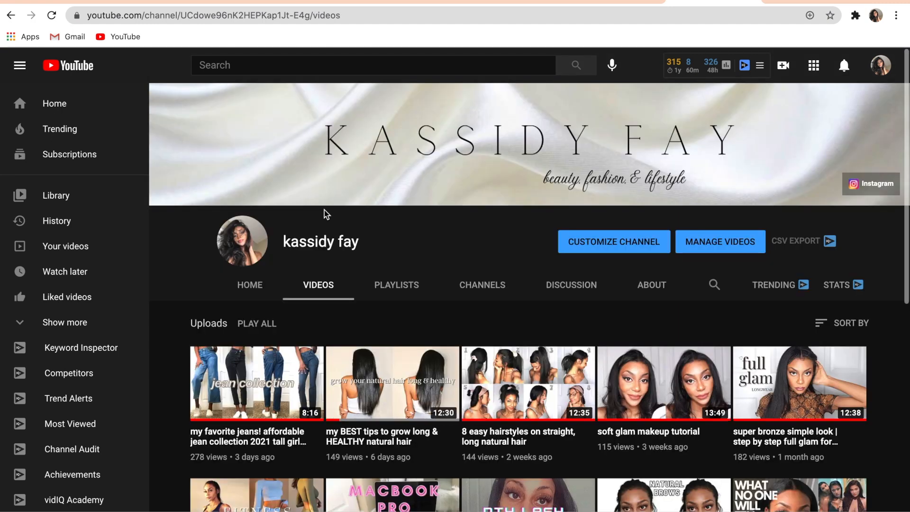
scroll(335, 275, down, 3)
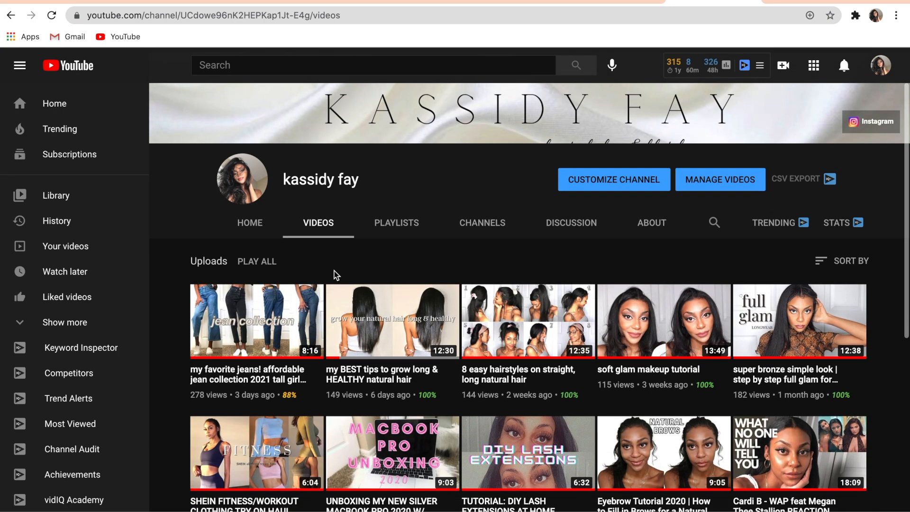
scroll(335, 276, down, 3)
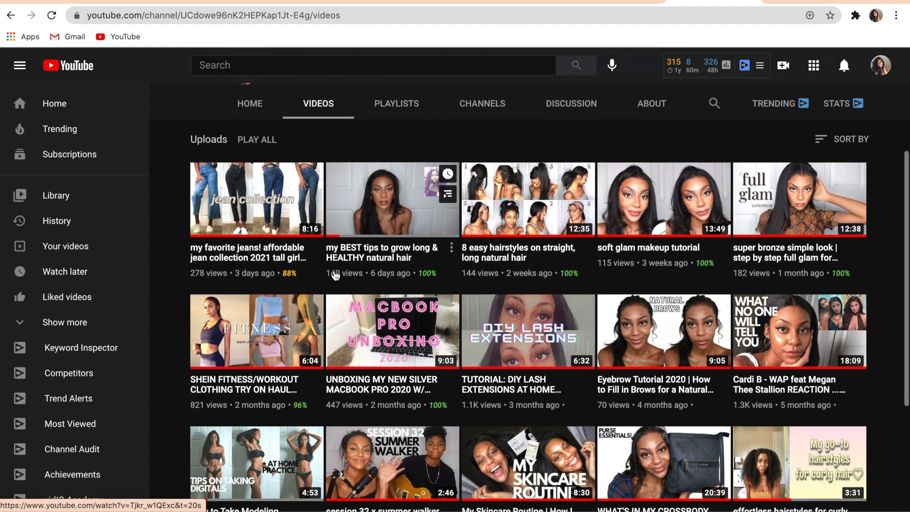
scroll(334, 276, down, 1)
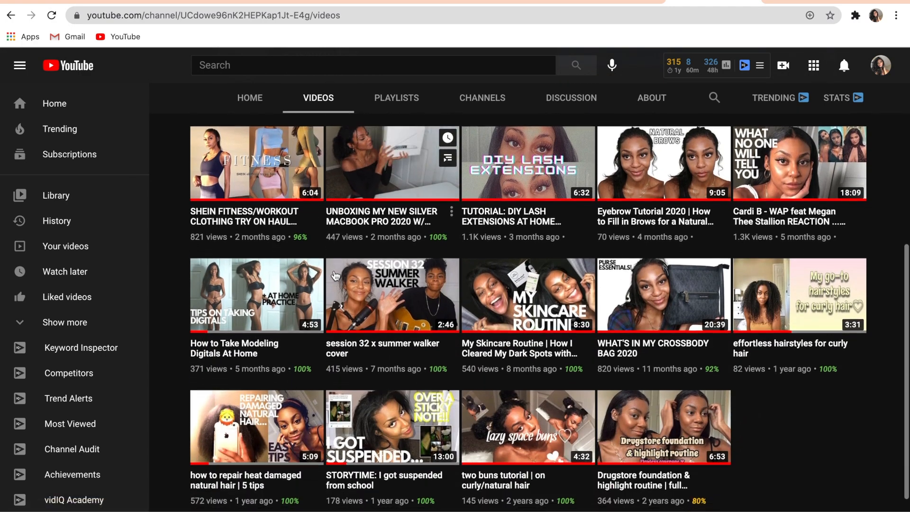
scroll(334, 276, up, 1)
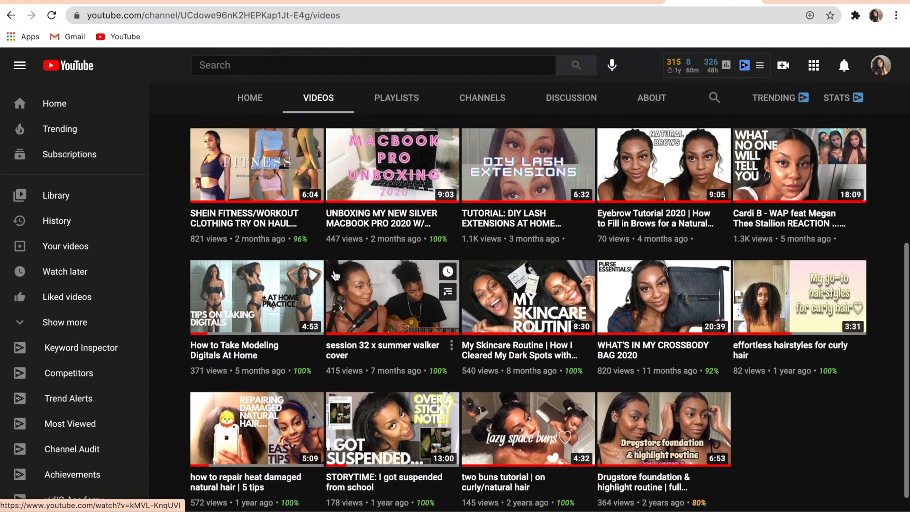
scroll(334, 276, up, 2)
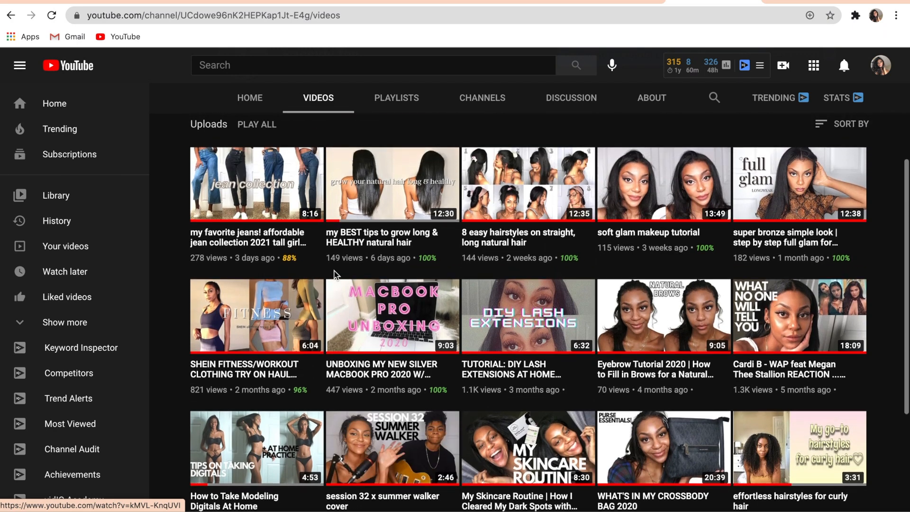
scroll(334, 274, up, 4)
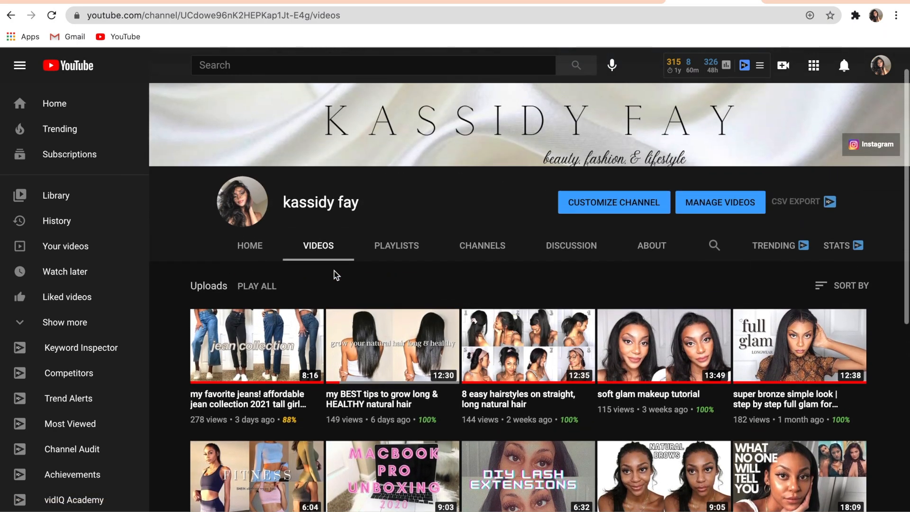